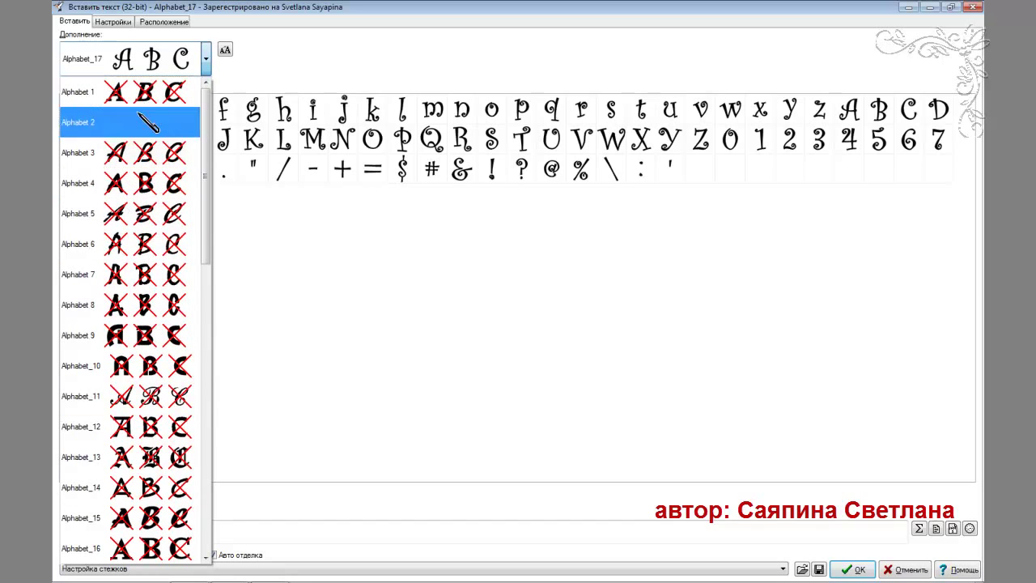
Choose the Alphabet_17 lettering set for the inserted text
scroll(141, 356, down, 4)
scroll(146, 356, down, 3)
scroll(146, 356, up, 3)
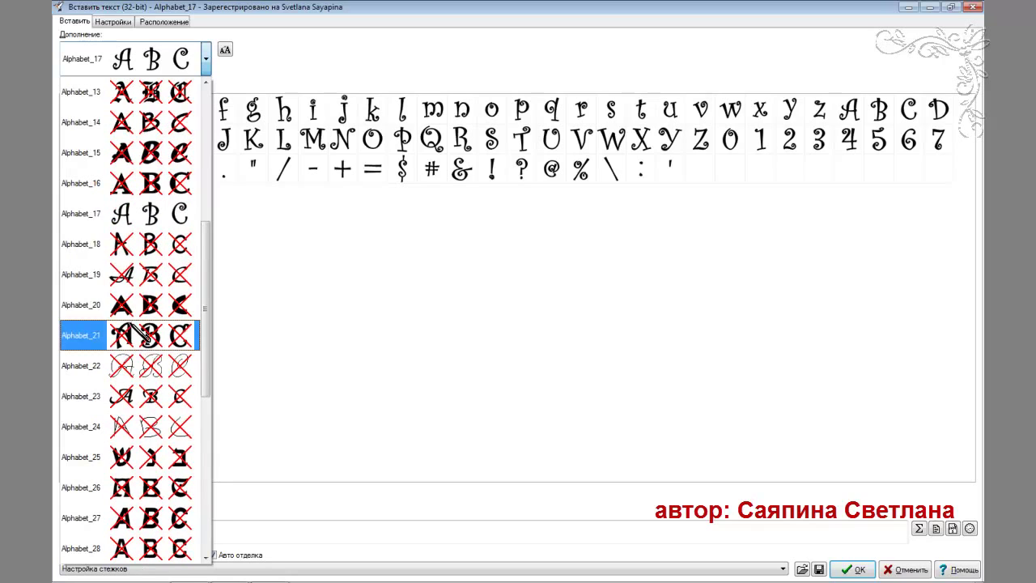
click(153, 231)
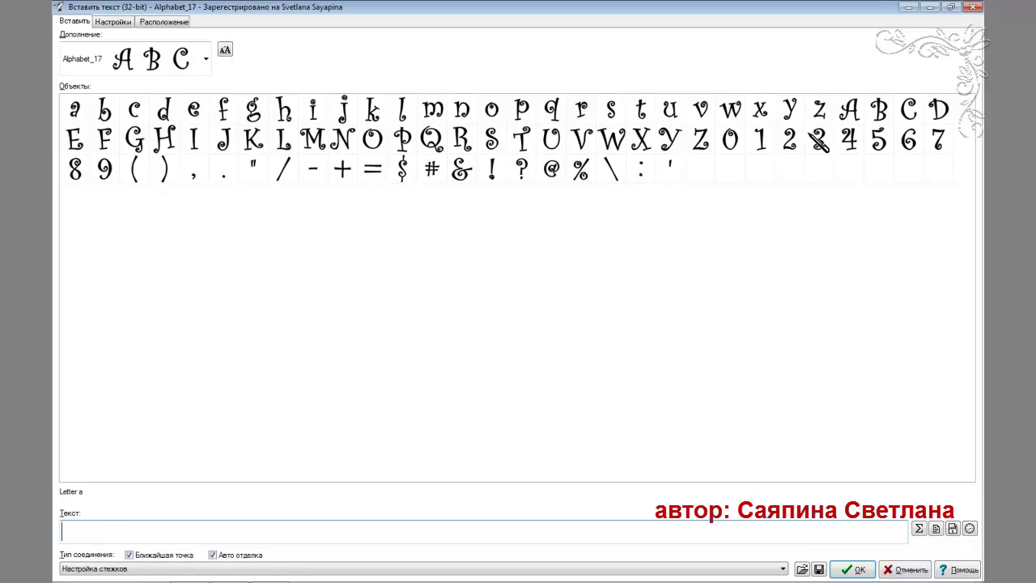
Enter the full e-mail address as the text for the lettering
click(402, 112)
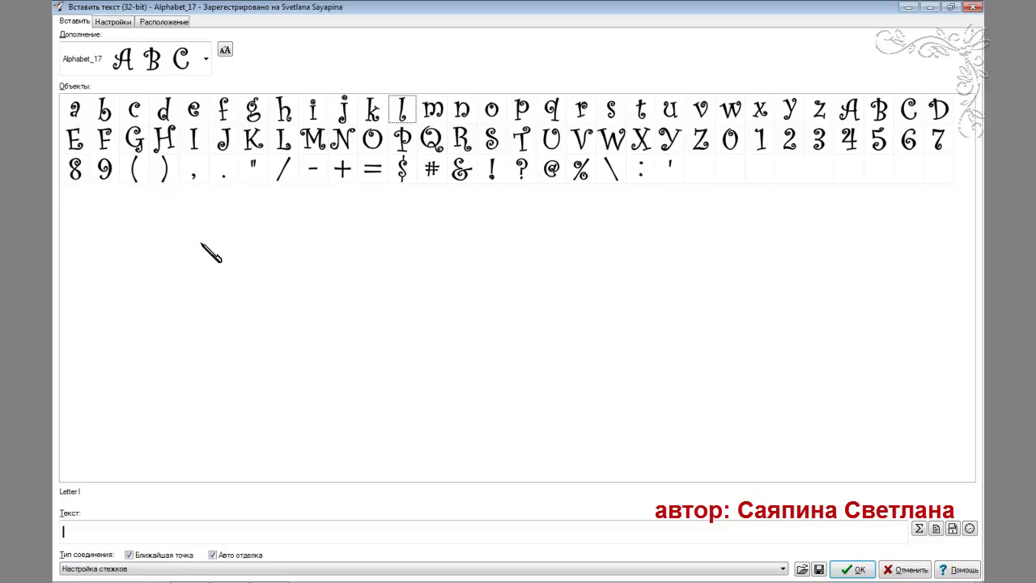
click(76, 532)
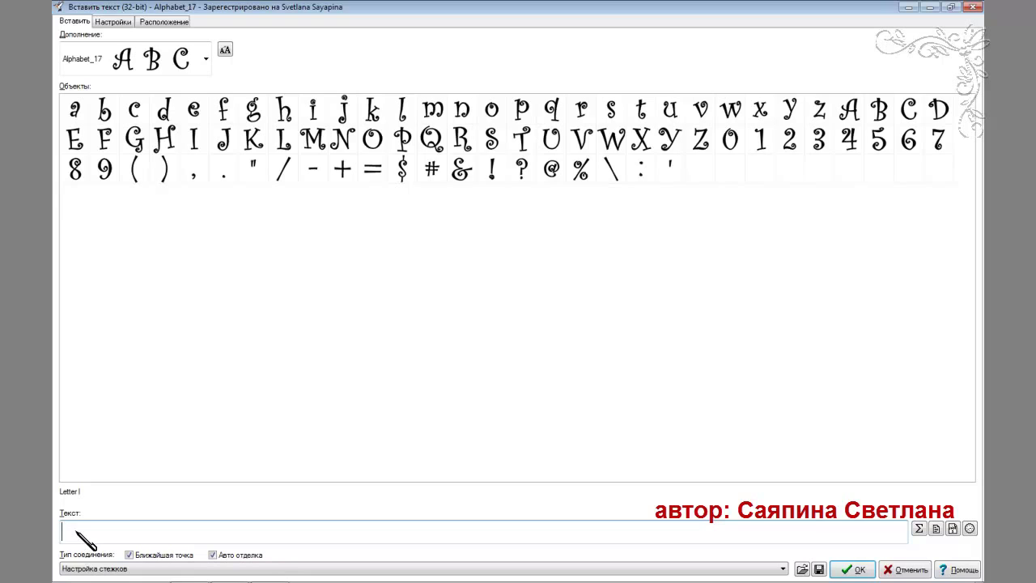
text(laro)
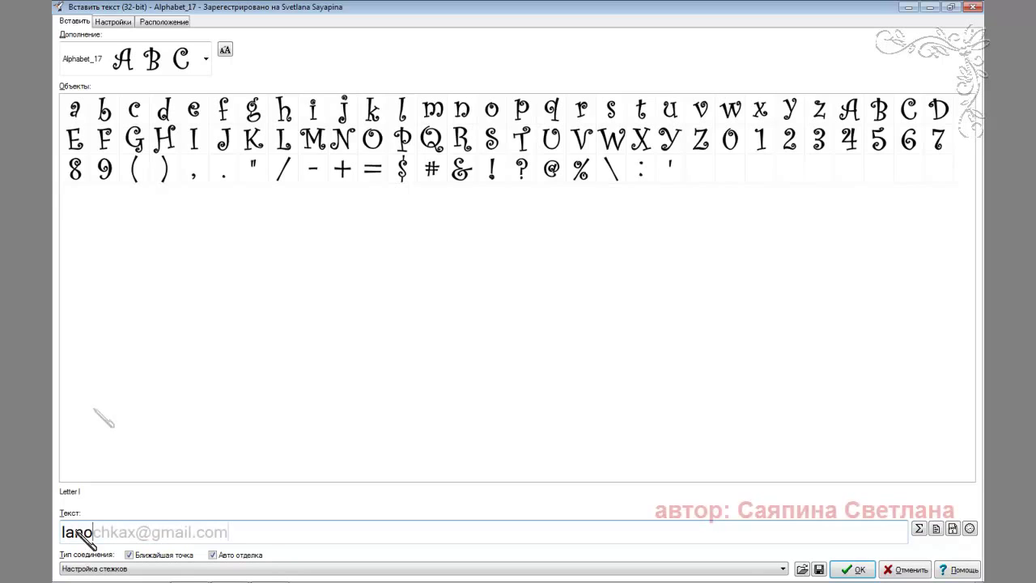
key(End)
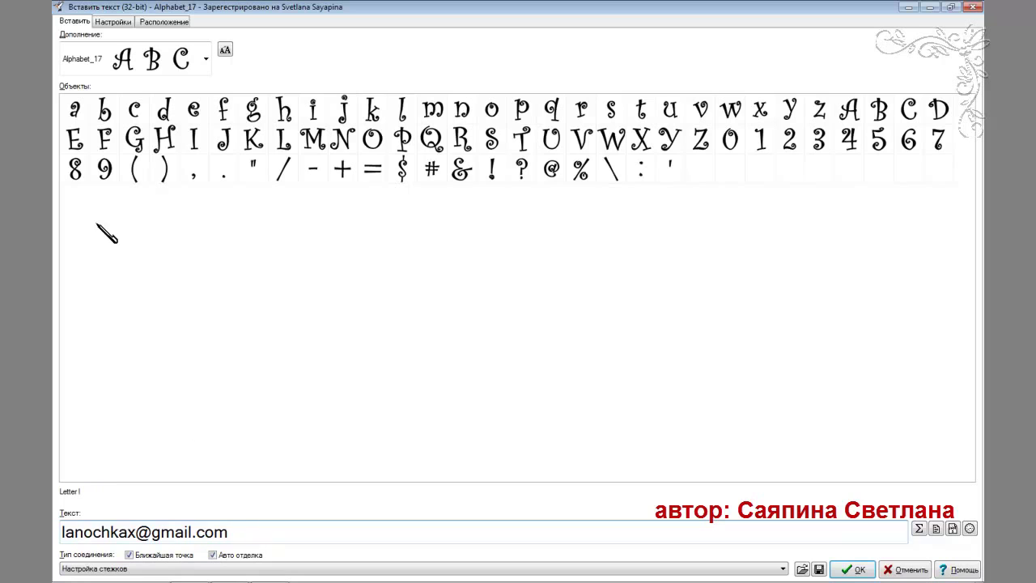
Set the text width to 100 mm and give letter o individual settings of density 4.5 and expansion 150%
click(113, 21)
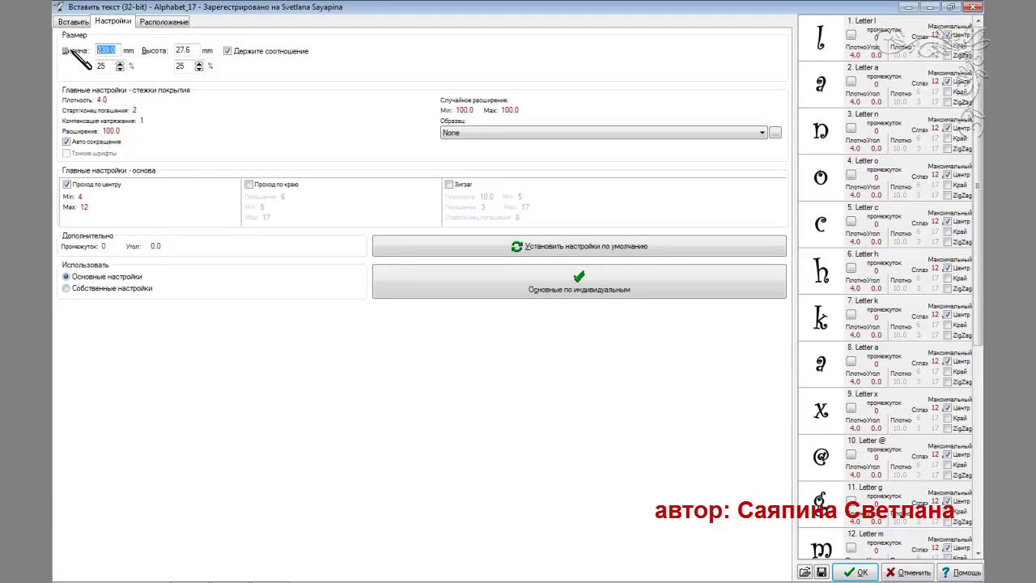
text(100)
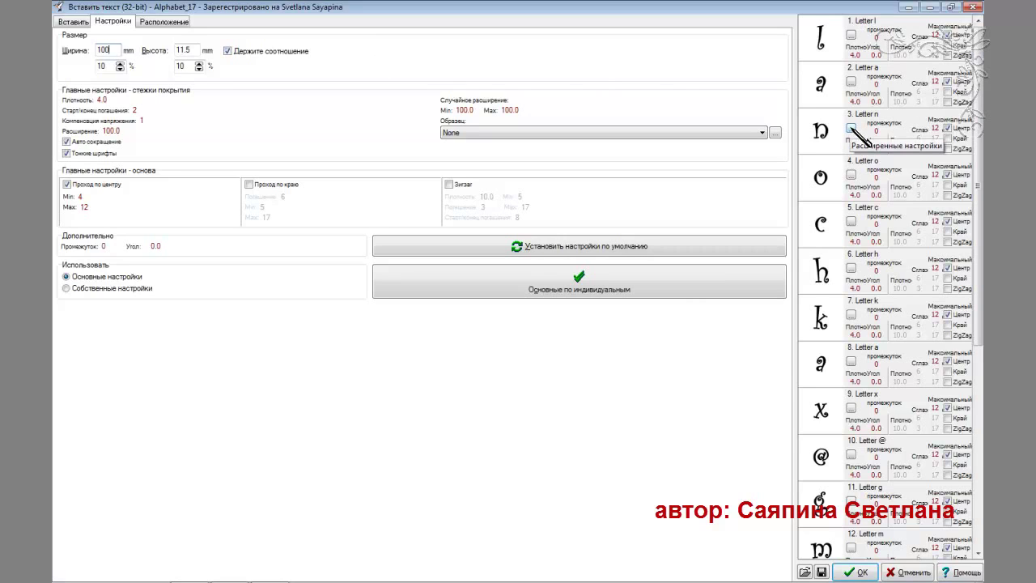
click(852, 174)
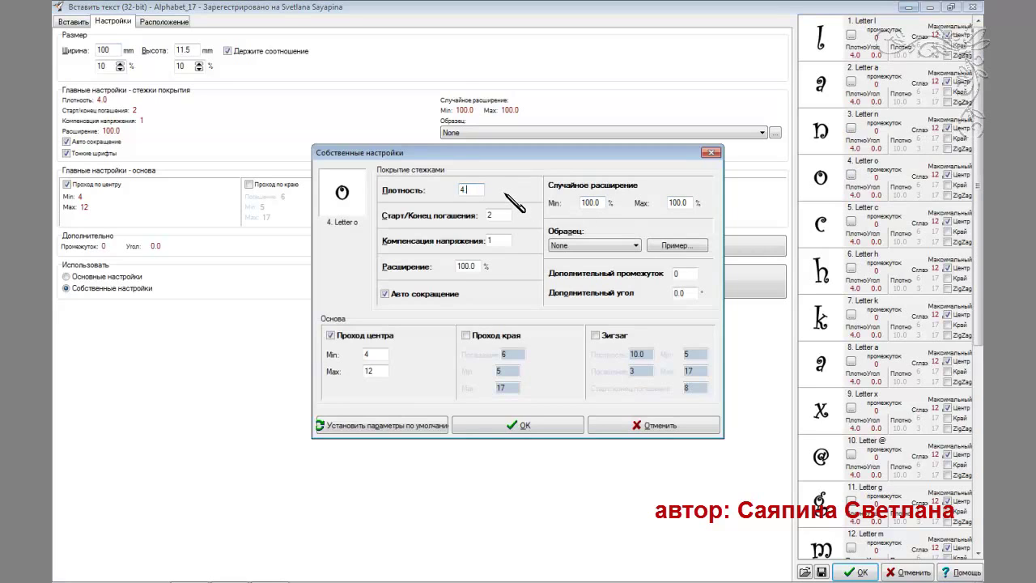
drag(486, 268, 458, 266)
text(150)
click(533, 424)
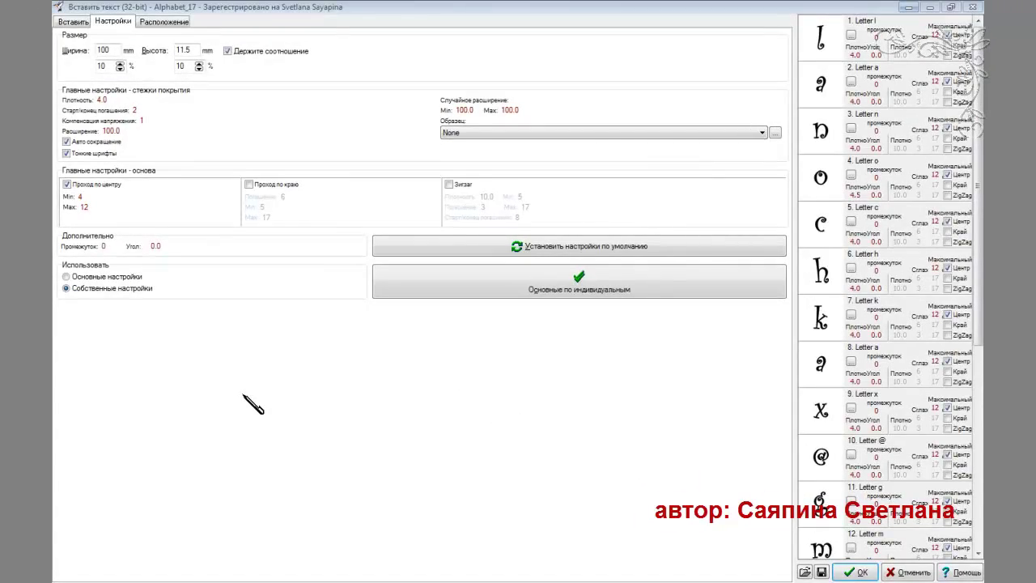
Examine the lettering in the text layout view at several scales, ending at 237%
click(165, 22)
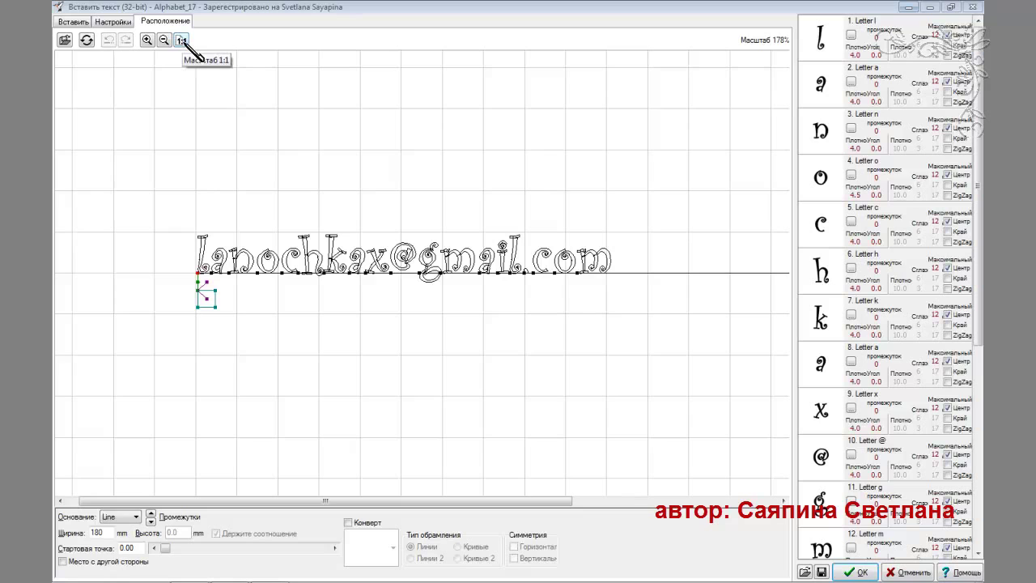
click(181, 42)
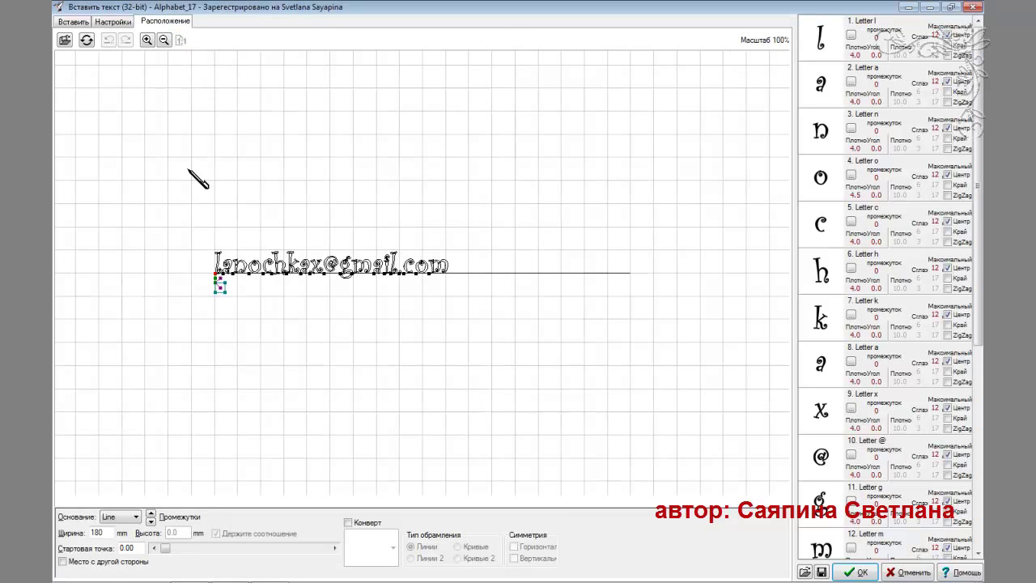
click(151, 40)
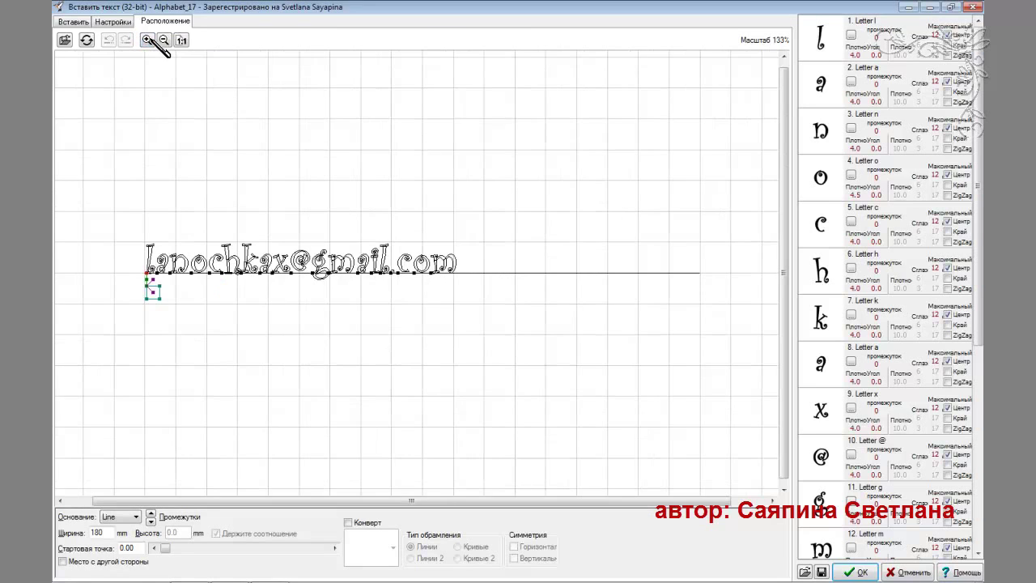
click(150, 40)
click(164, 40)
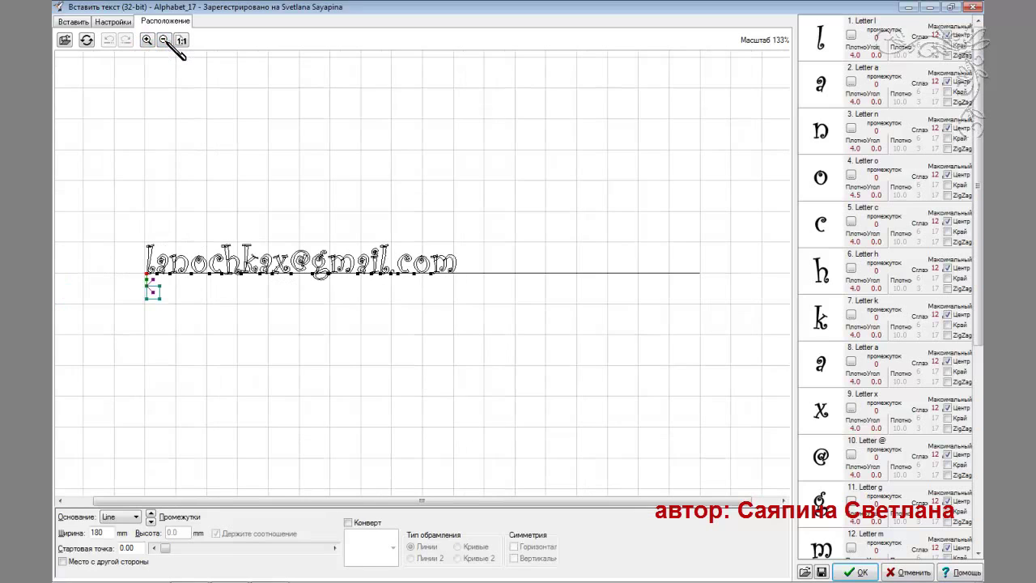
click(146, 40)
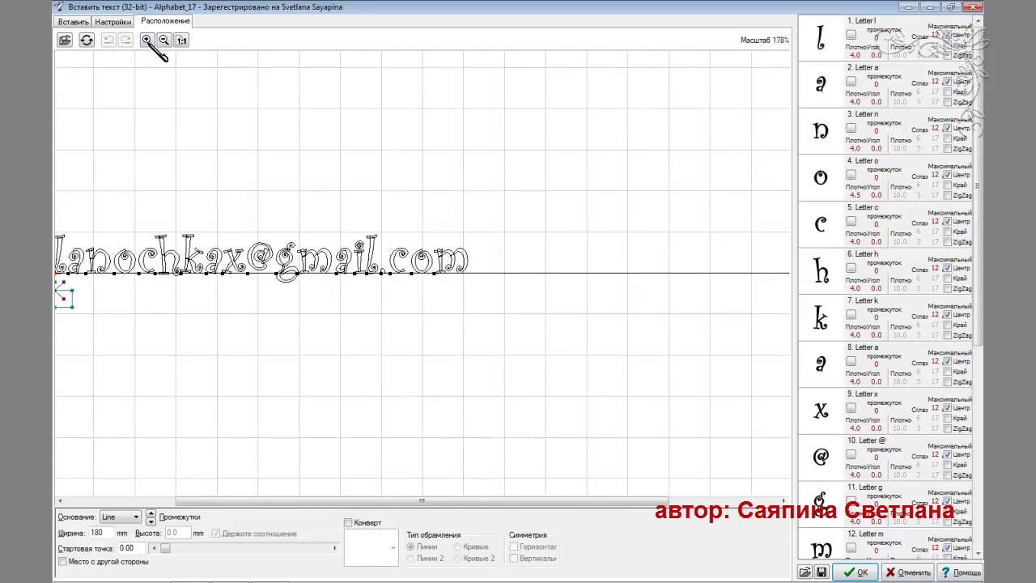
drag(379, 501, 272, 502)
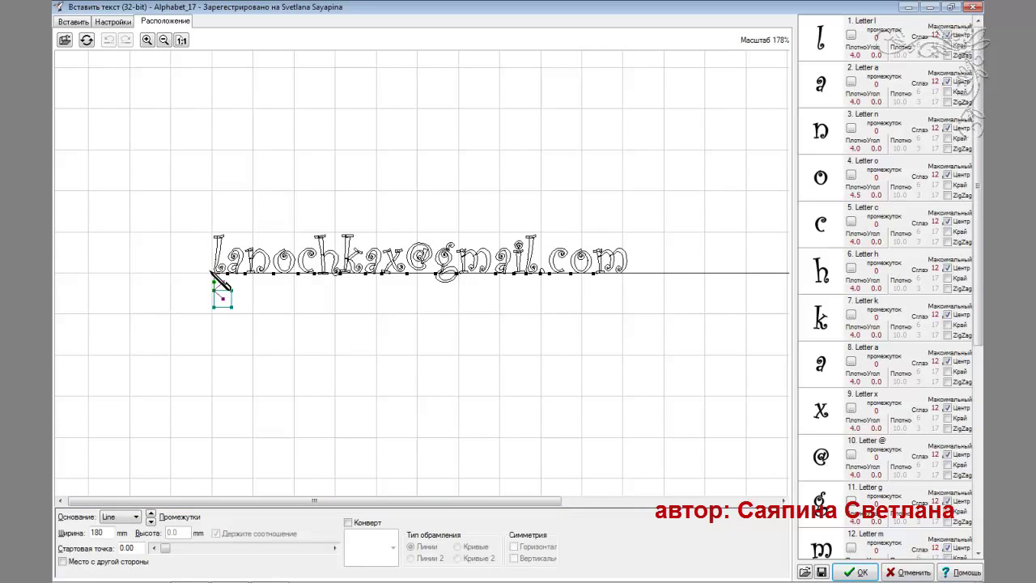
click(146, 41)
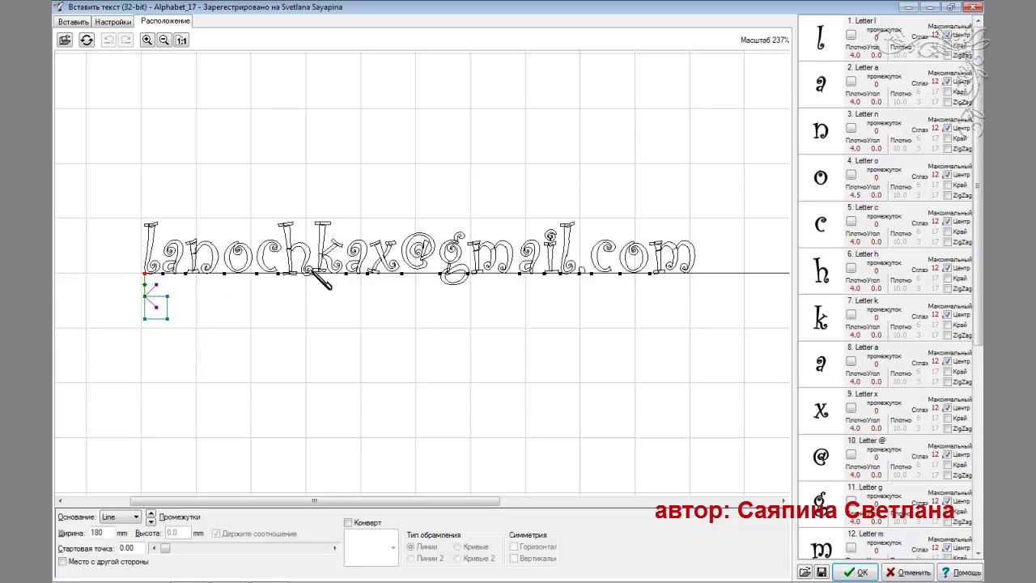
Try shifting the letter g slightly left and the last letter m slightly right along the baseline
click(650, 275)
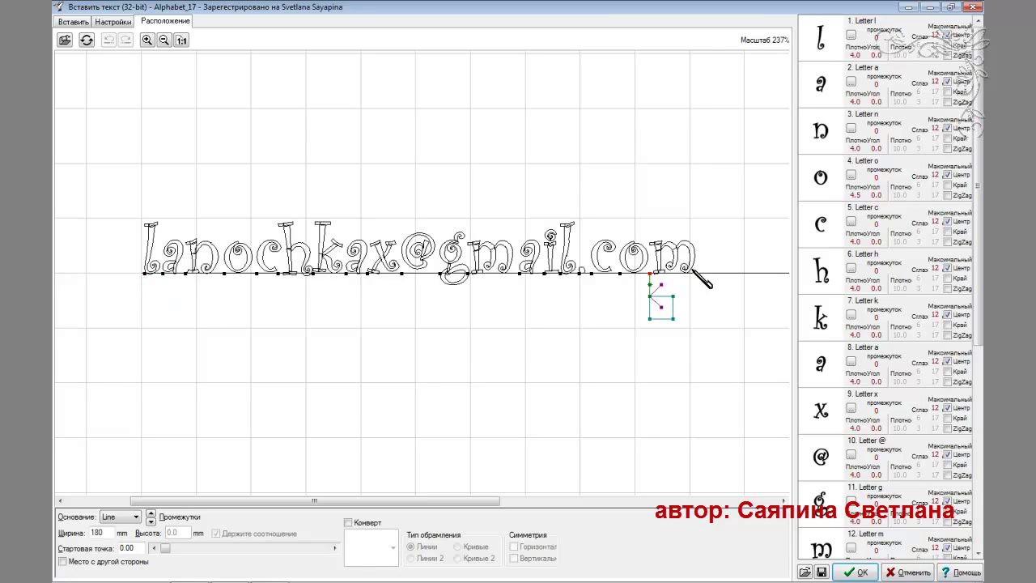
click(620, 274)
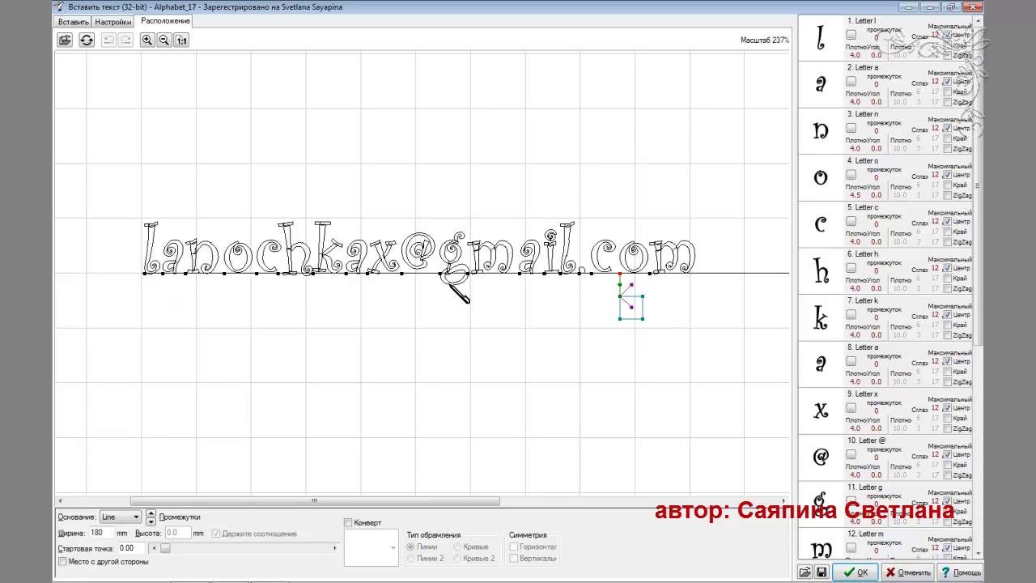
click(438, 274)
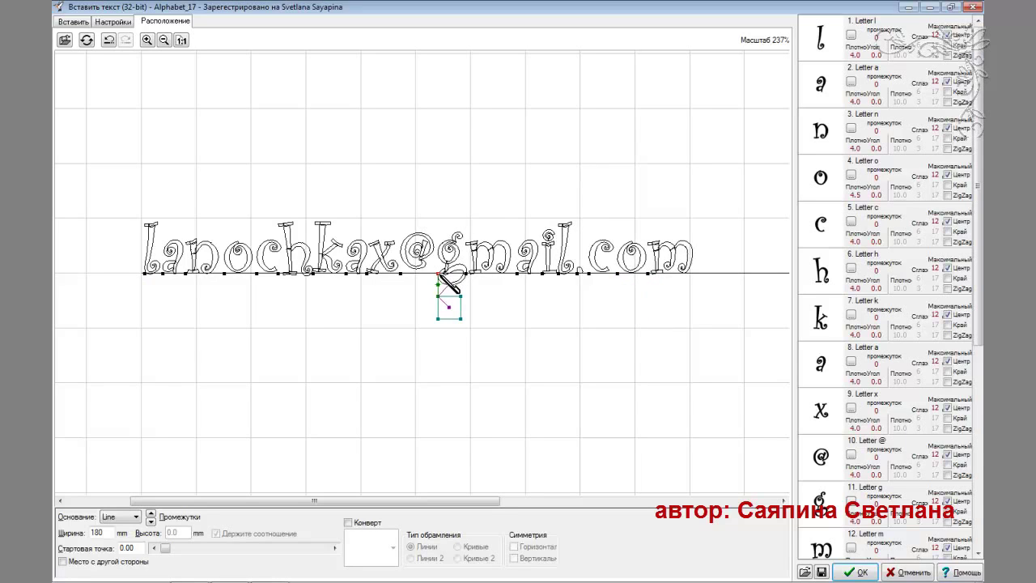
click(648, 275)
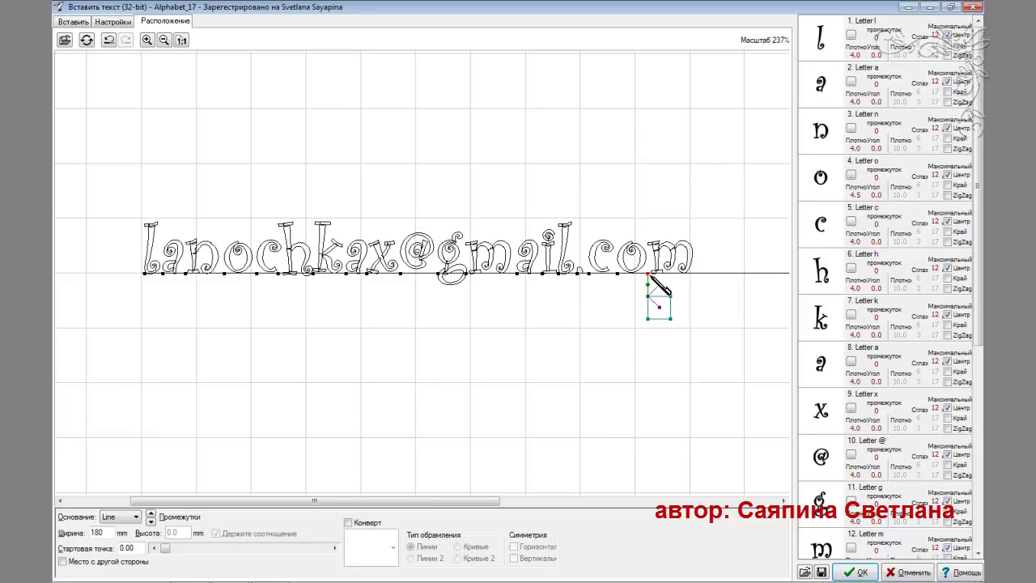
mouse_move(649, 275)
mouse_down()
mouse_move(757, 274)
mouse_move(651, 277)
mouse_up()
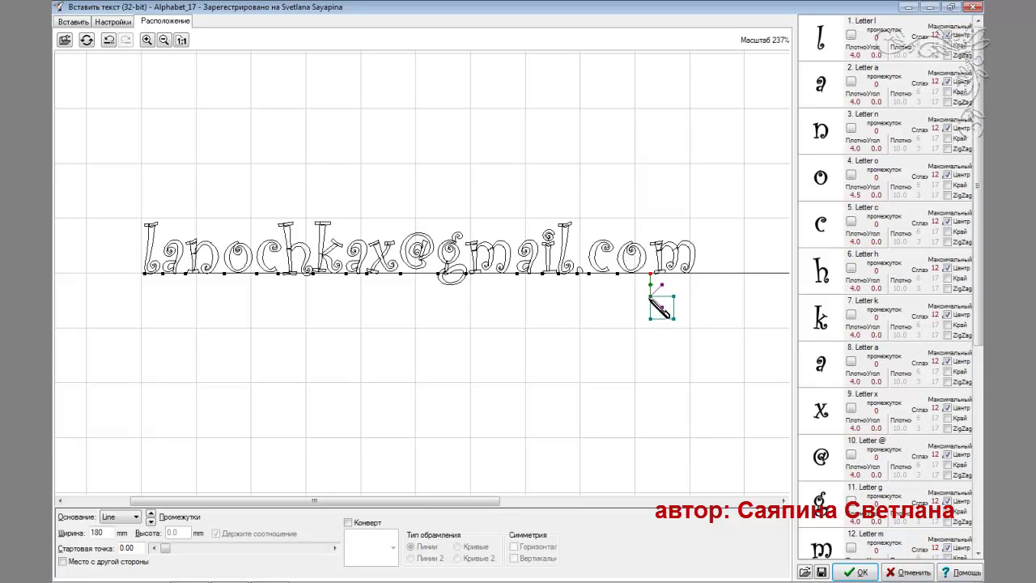
Select individual letters along the baseline and try shifting the first letter l slightly left
click(619, 277)
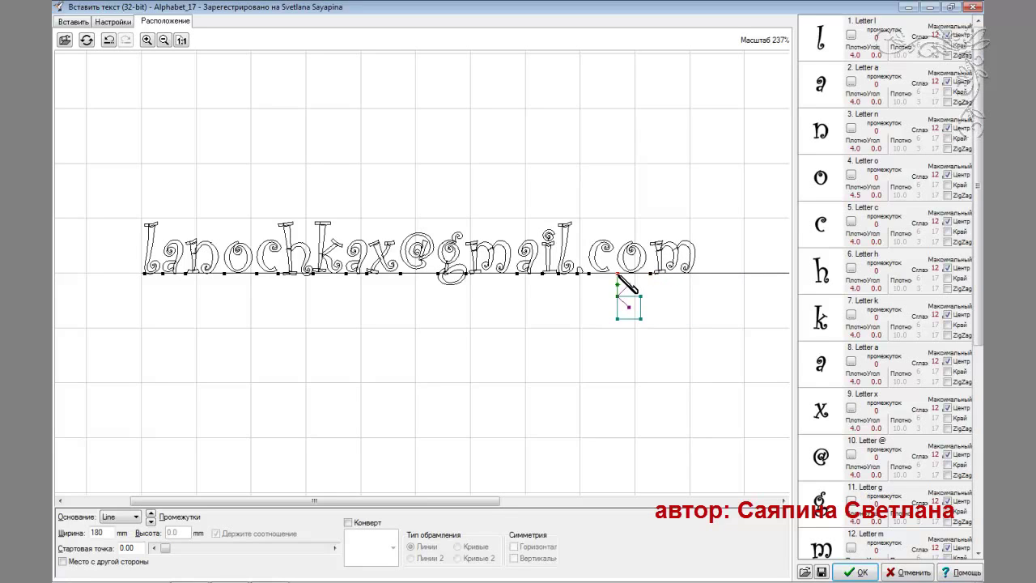
click(588, 276)
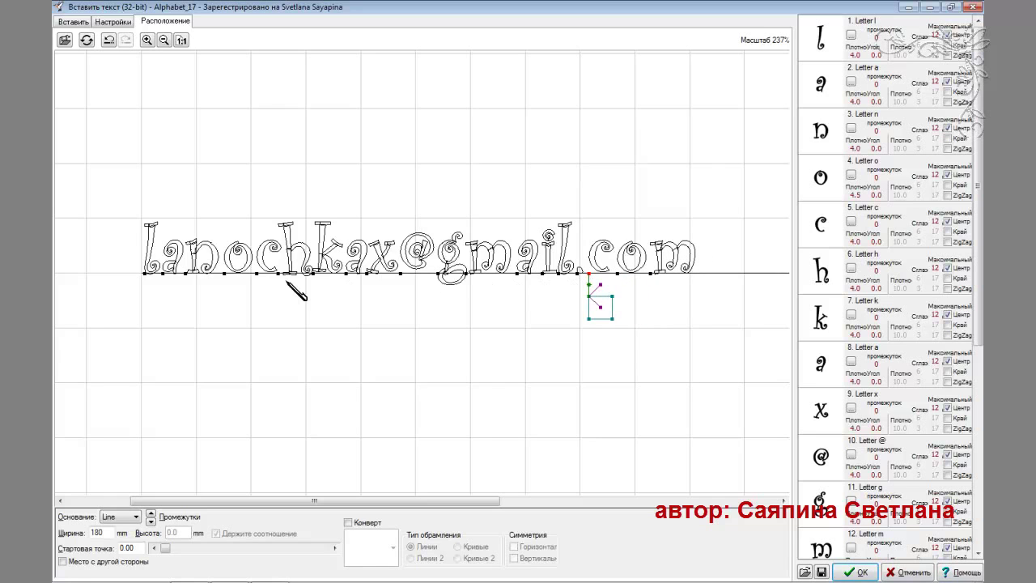
click(217, 276)
click(144, 277)
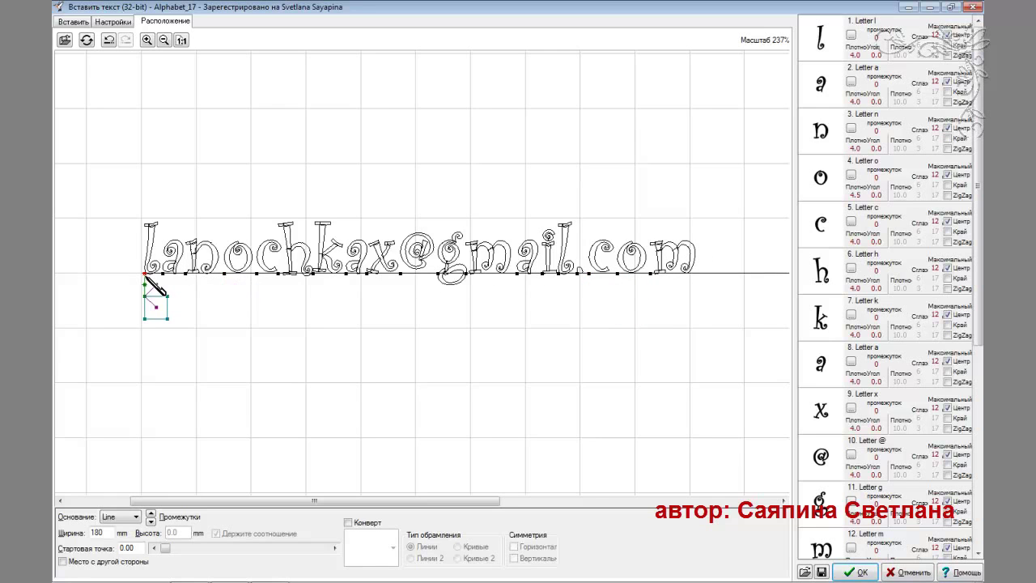
mouse_move(146, 278)
mouse_down()
mouse_move(507, 279)
mouse_move(145, 277)
mouse_up()
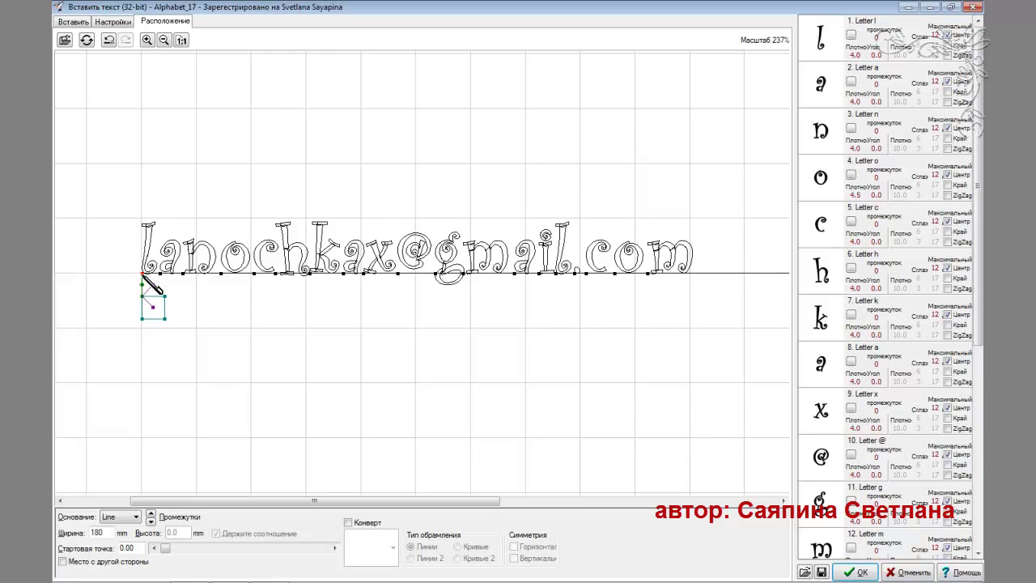
Undo all the horizontal letter shifts made along the baseline
click(113, 40)
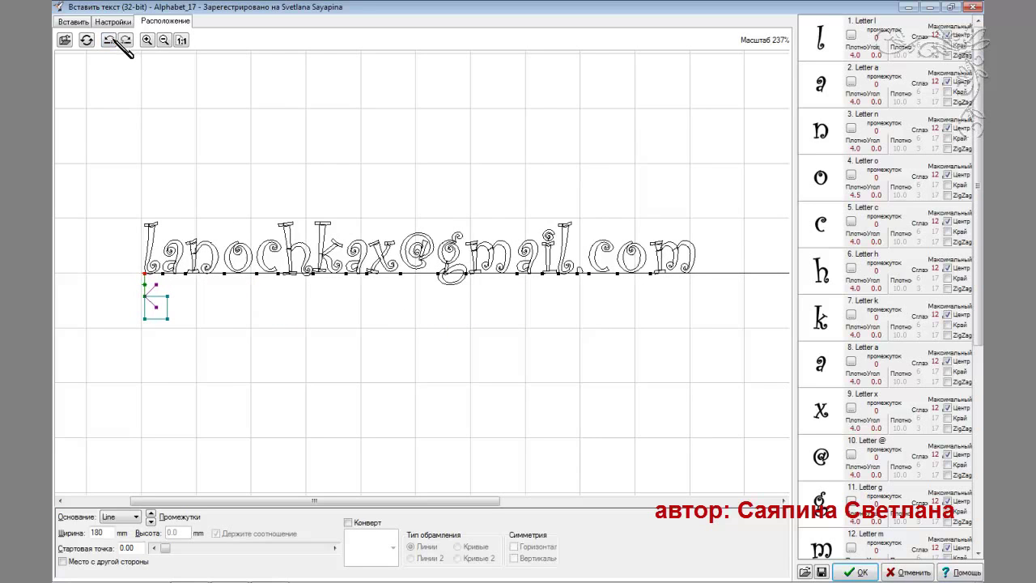
click(112, 39)
click(112, 40)
click(112, 40)
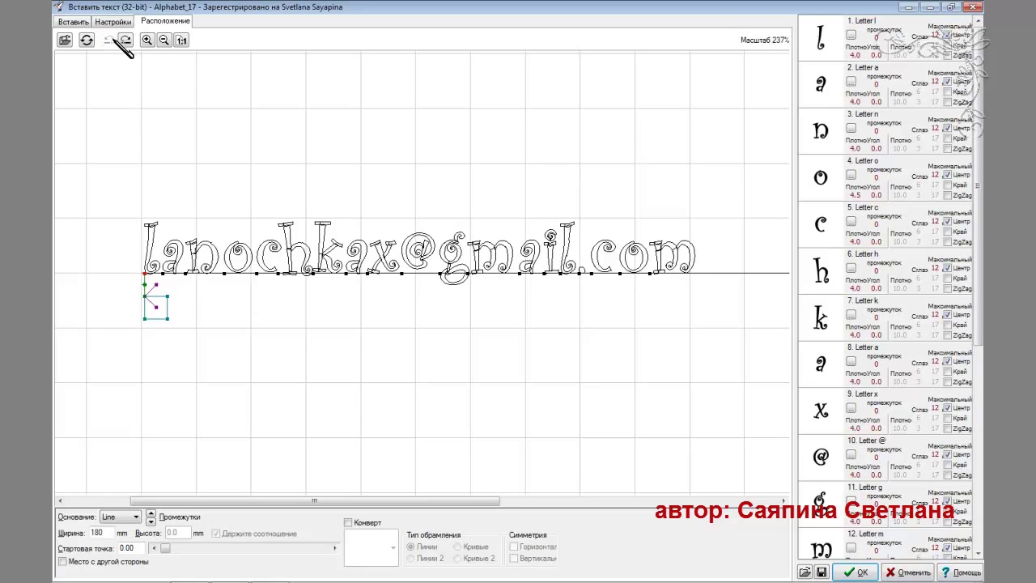
Try moving the first letter l vertically above and below the baseline and return it to the line
click(146, 278)
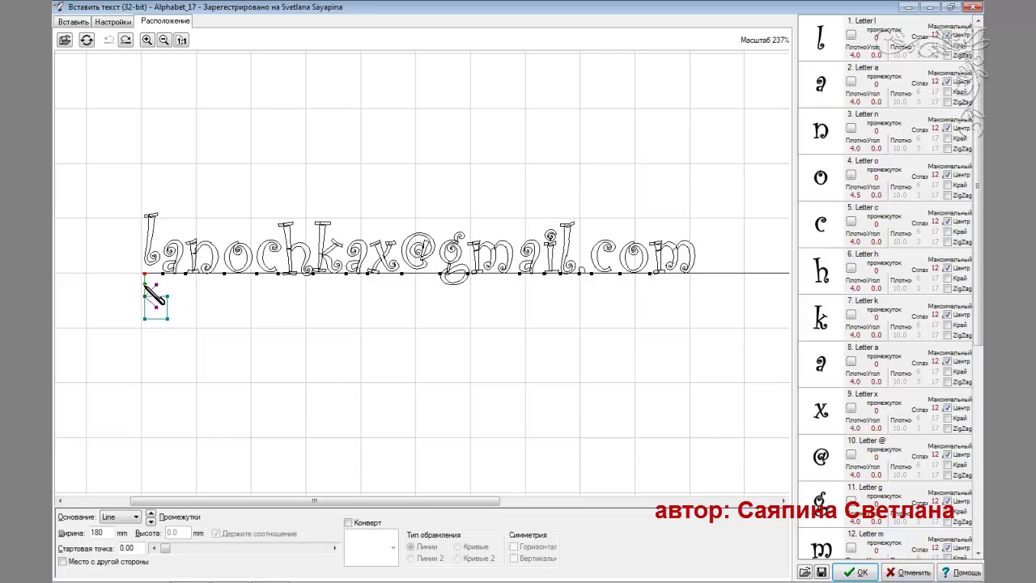
drag(155, 296, 156, 304)
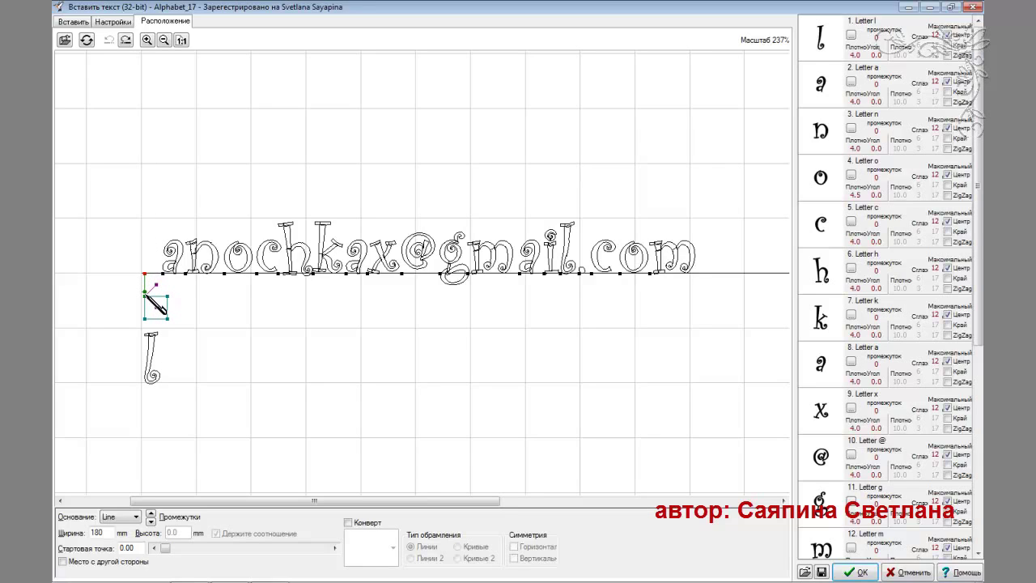
drag(156, 303, 153, 294)
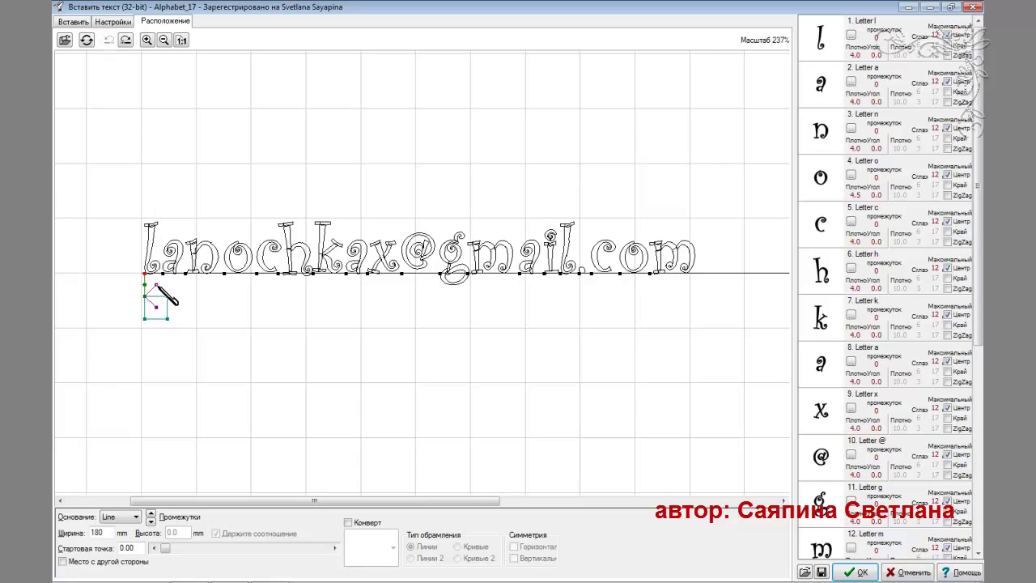
Try distorting the first letter l with its slant handles and narrowing it, undoing each change
mouse_move(158, 288)
mouse_down()
mouse_move(146, 296)
mouse_move(158, 321)
mouse_move(206, 387)
mouse_up()
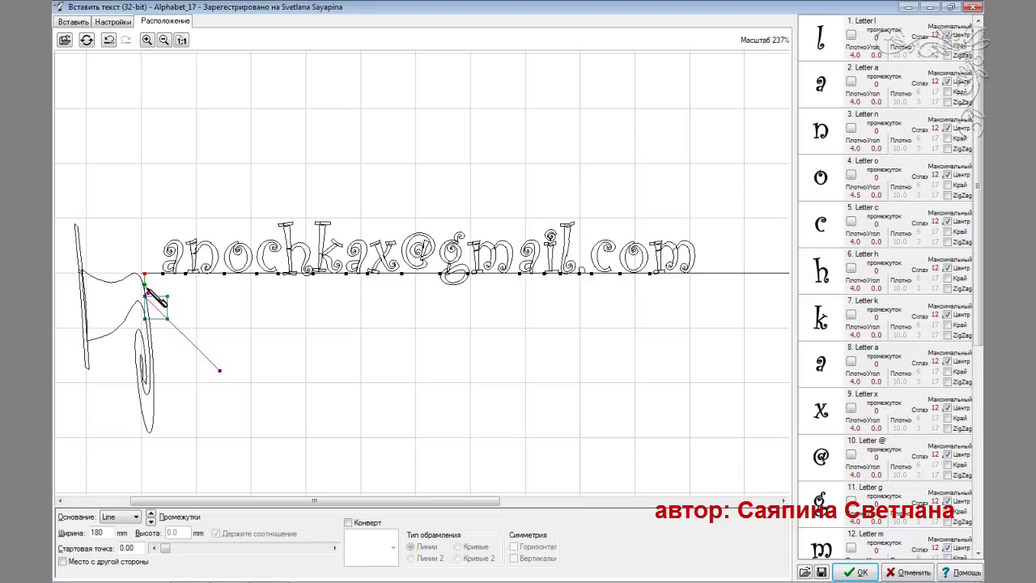
click(113, 43)
click(108, 39)
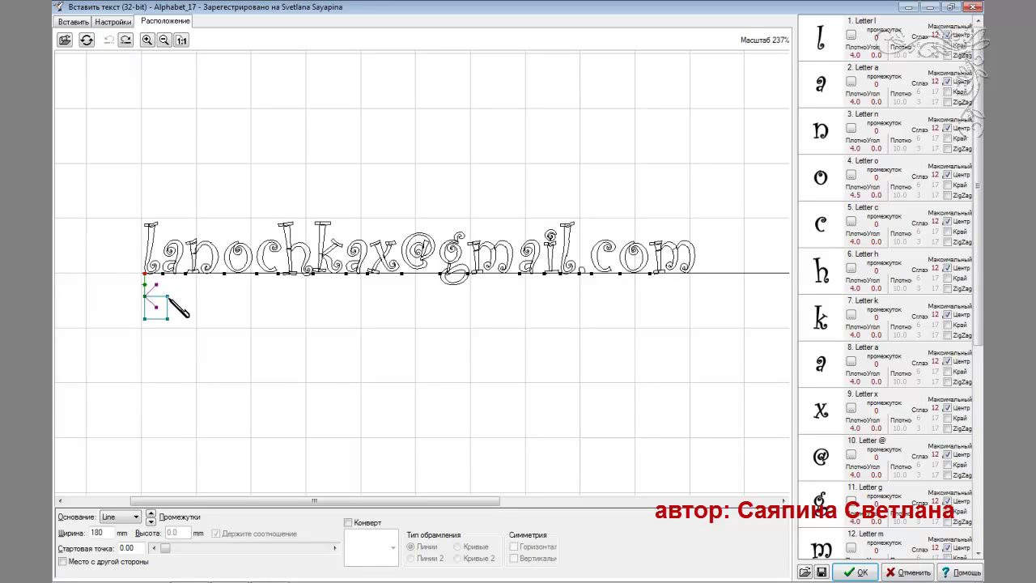
drag(168, 299, 146, 302)
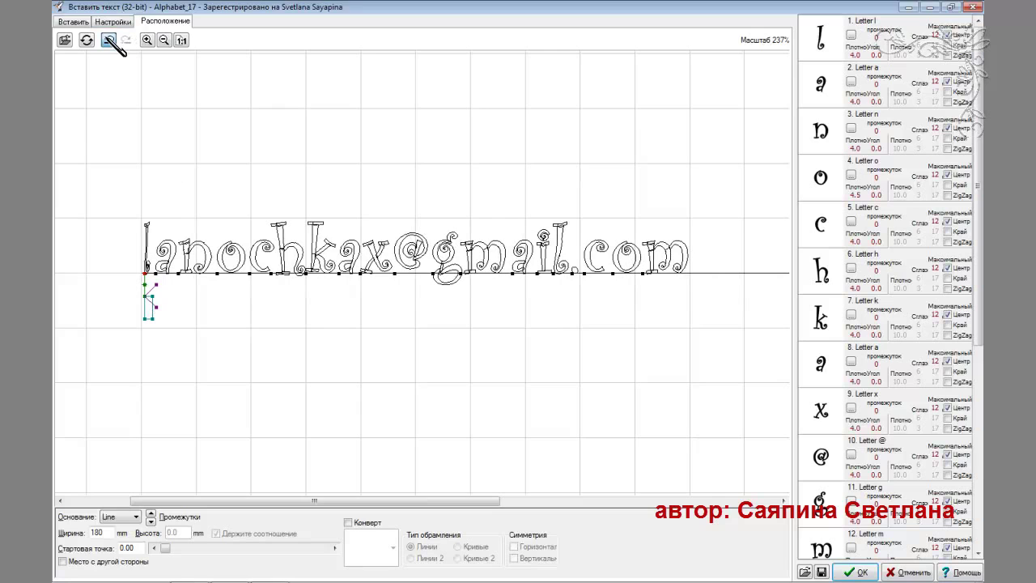
click(108, 39)
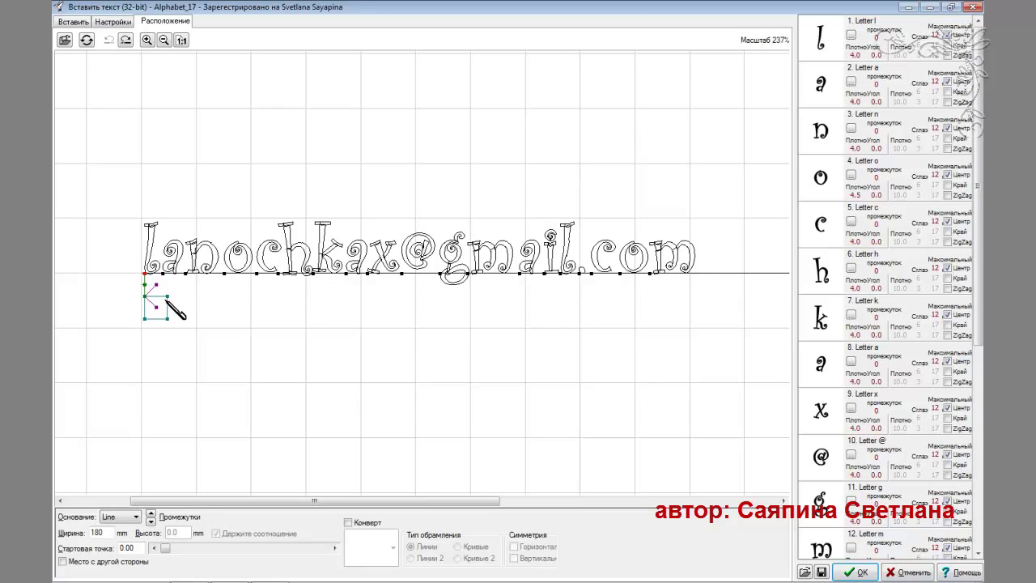
Try widening the first letter l, undo it, and nudge the letter o slightly along the baseline
mouse_move(169, 298)
mouse_down()
mouse_move(203, 298)
mouse_move(179, 298)
mouse_up()
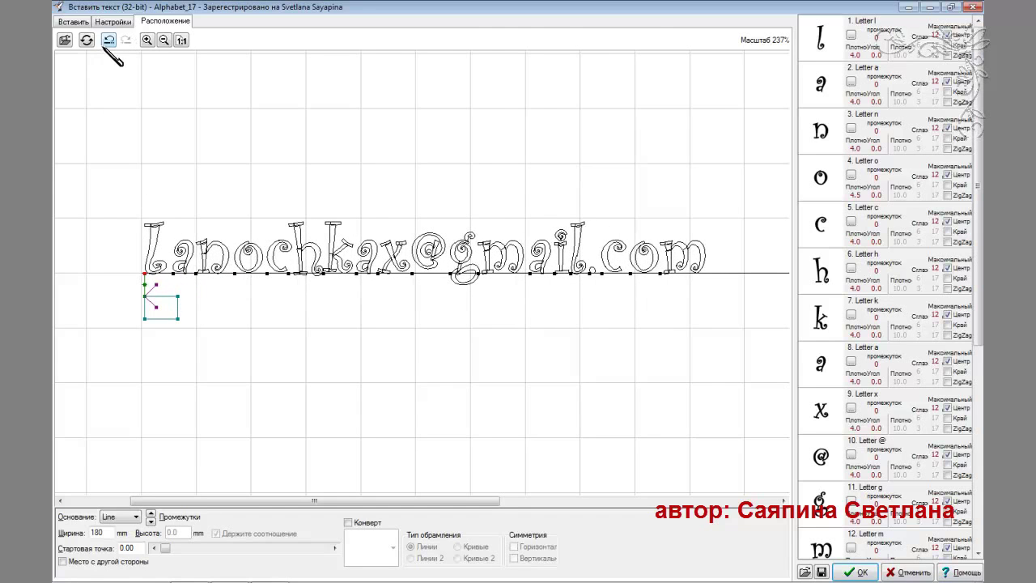
click(126, 40)
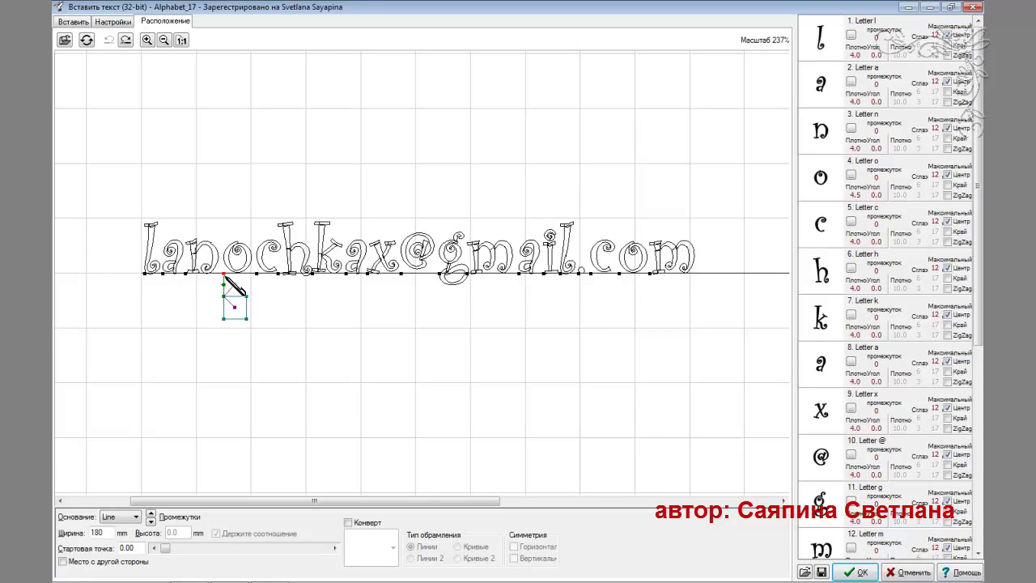
mouse_move(224, 277)
mouse_down()
mouse_move(416, 280)
mouse_move(221, 276)
mouse_up()
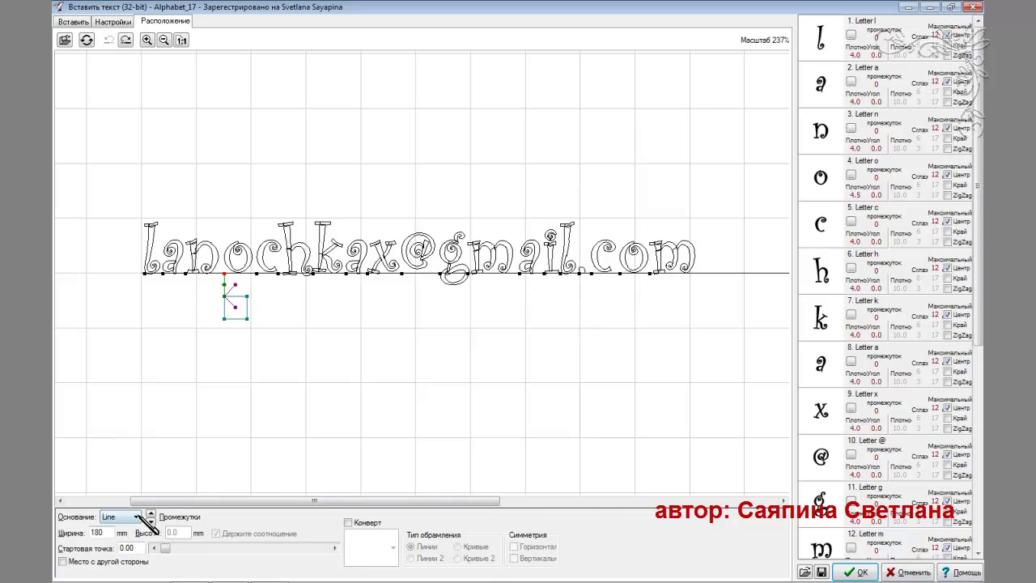
Set the width of the lettering's line baseline to 130 mm
double_click(95, 532)
text(130)
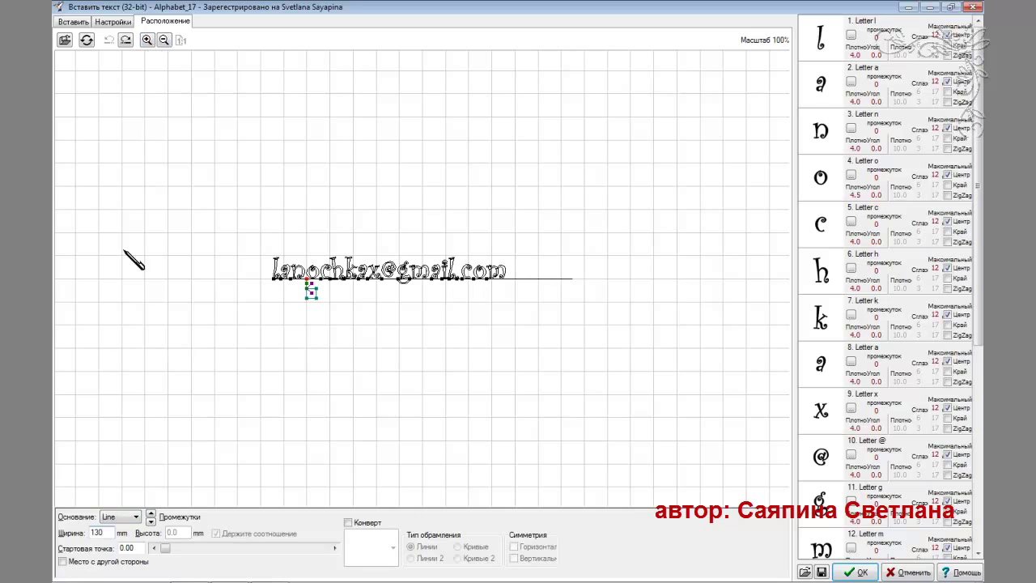
click(146, 40)
click(146, 40)
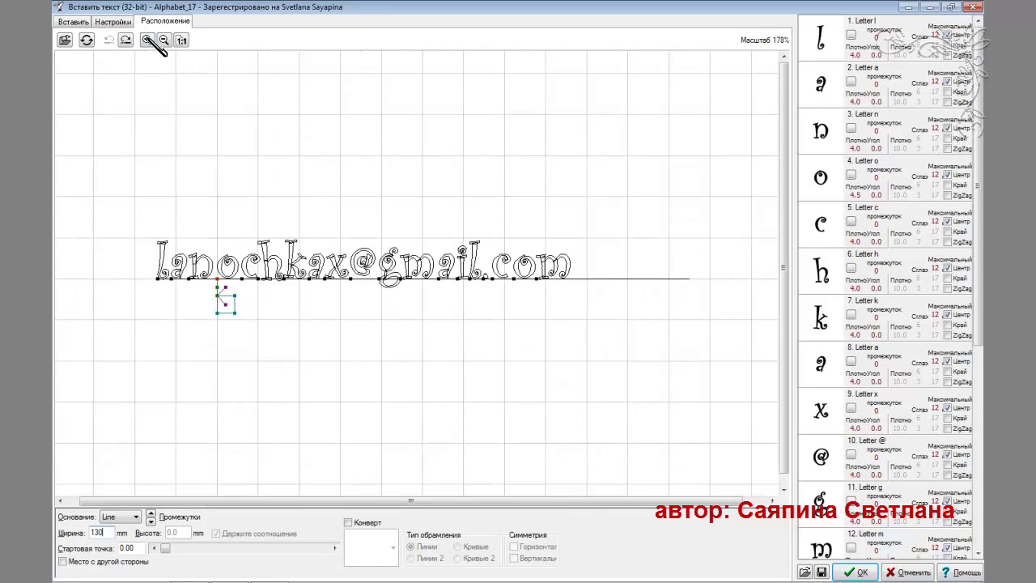
Change the baseline shape to Circle and slide the lettering from the circle's side to its upper arc
click(135, 517)
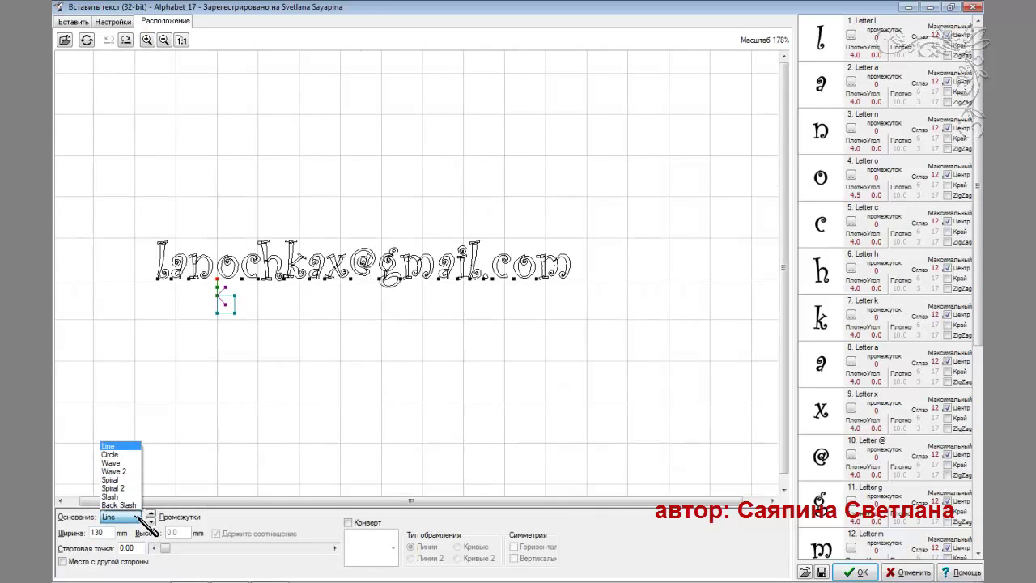
click(123, 458)
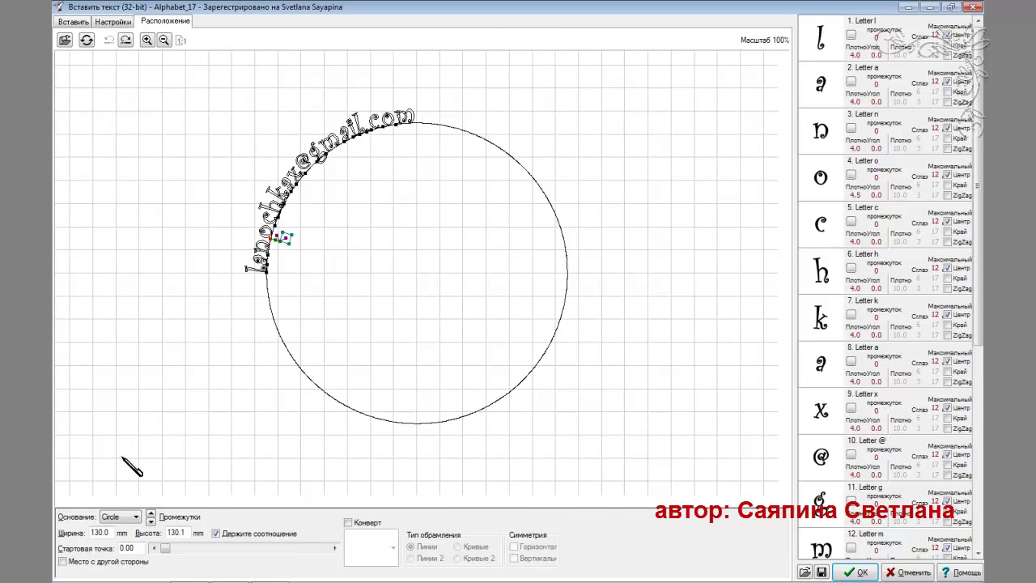
click(267, 267)
drag(269, 272, 321, 161)
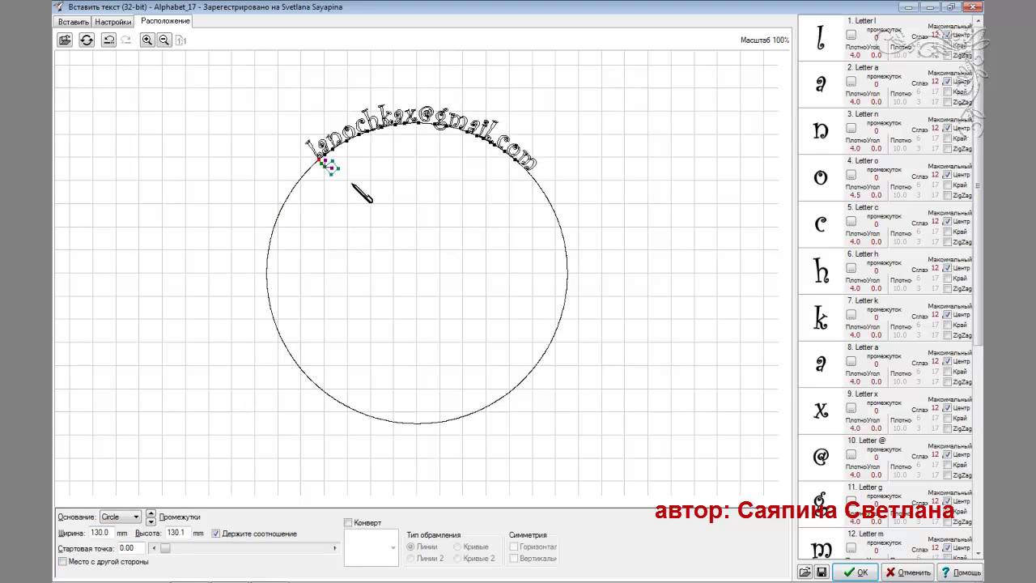
Place the lettering on the other side of the circle outline and slide it onto the lower arc
click(62, 561)
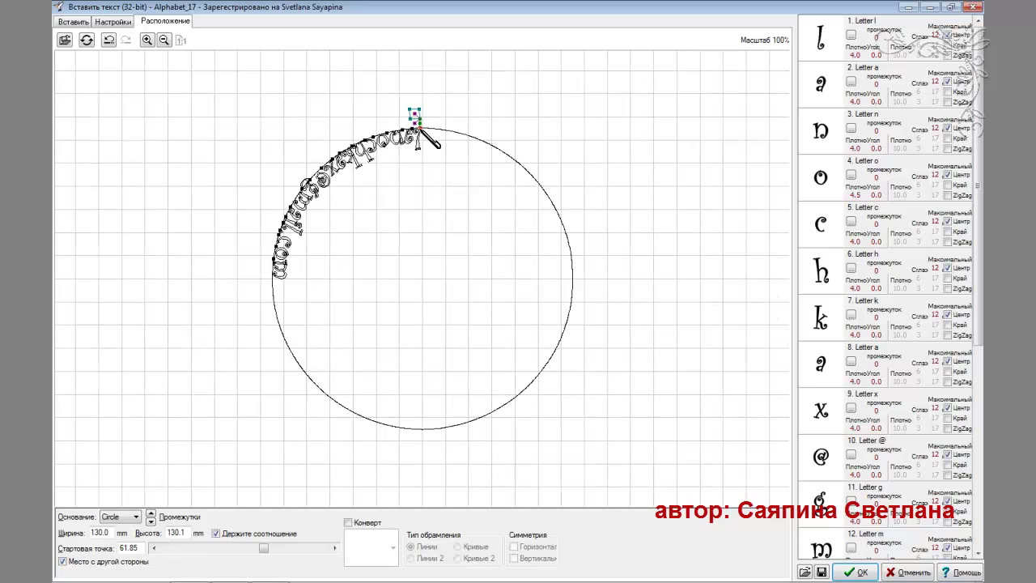
drag(415, 116, 307, 394)
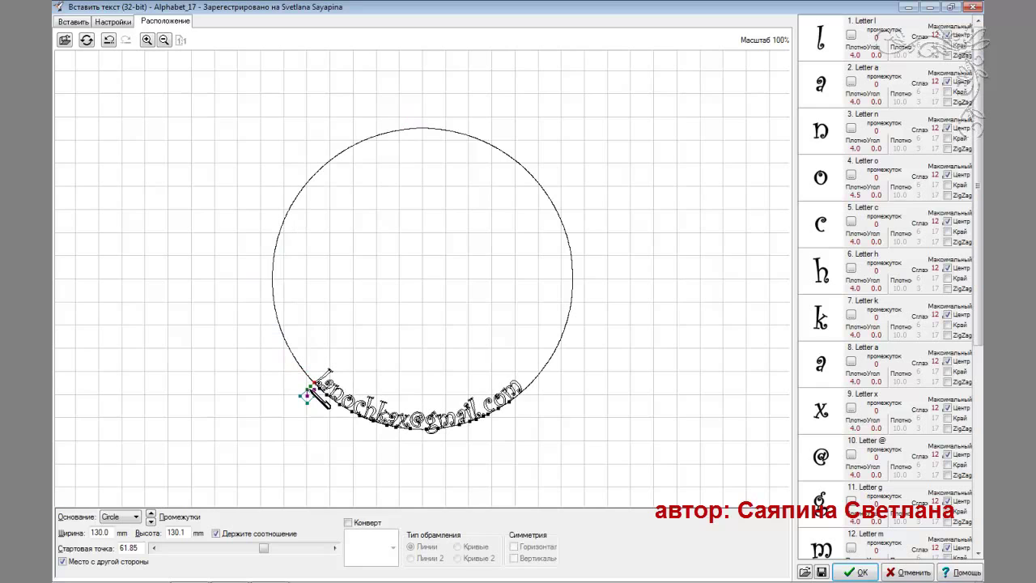
click(147, 41)
click(148, 41)
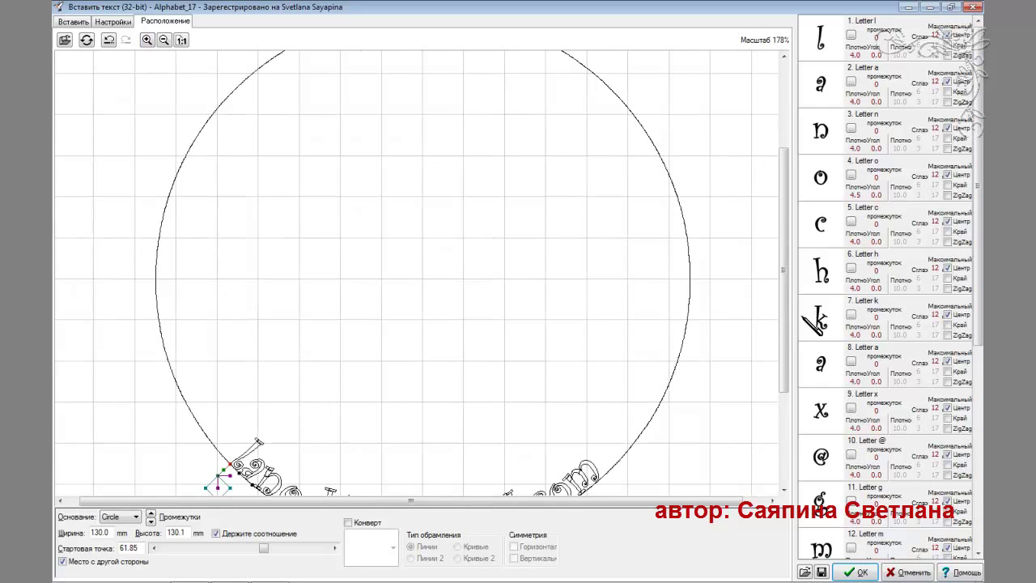
Shift the lettering along the circle's lower arc to a starting point of 63.00
drag(785, 324, 794, 422)
drag(219, 322, 370, 386)
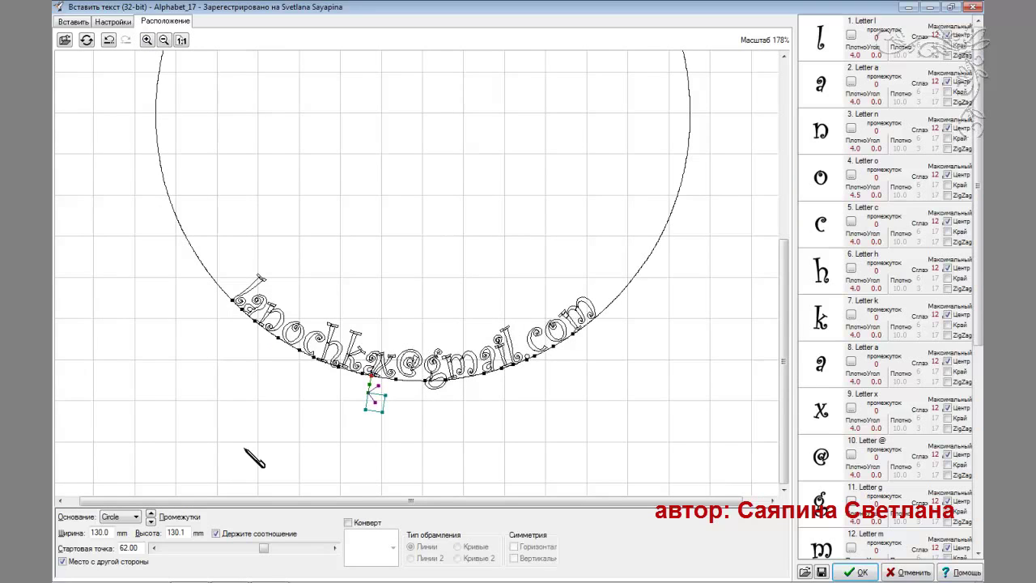
click(109, 41)
click(109, 41)
Try the Wave baseline with the lettering back on its original side, and switch the baseline to Wave 2
click(136, 517)
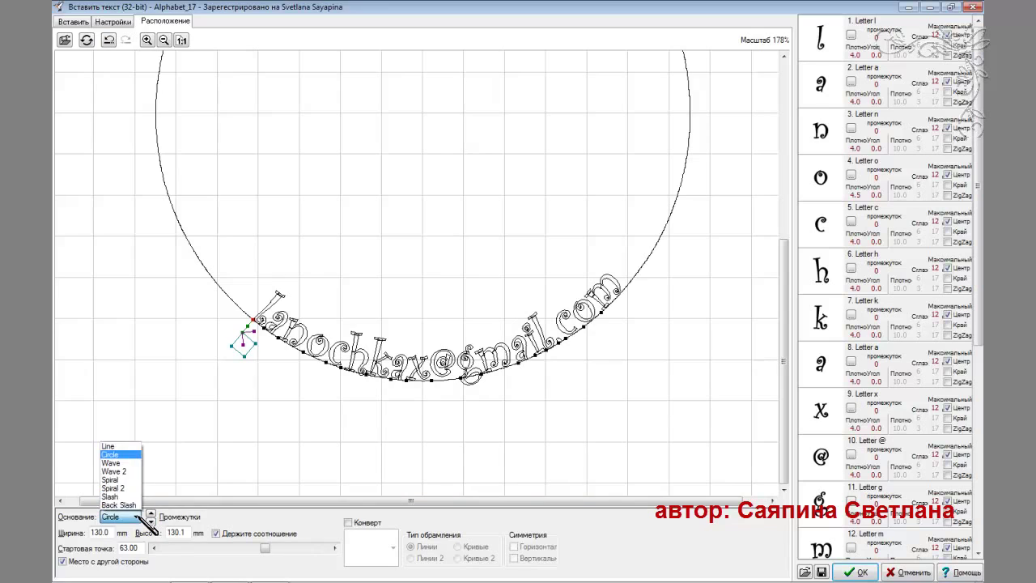
click(114, 463)
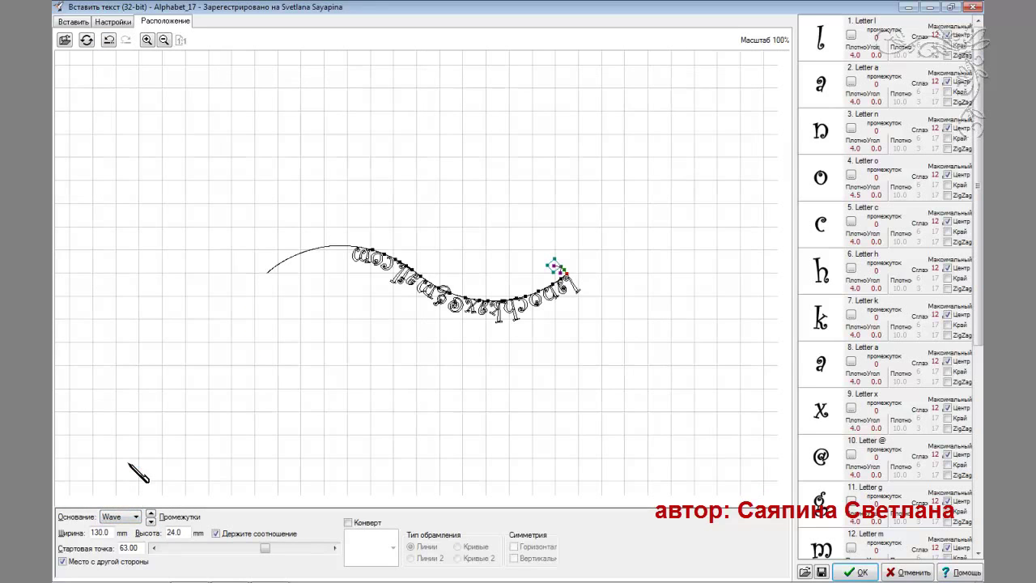
click(64, 561)
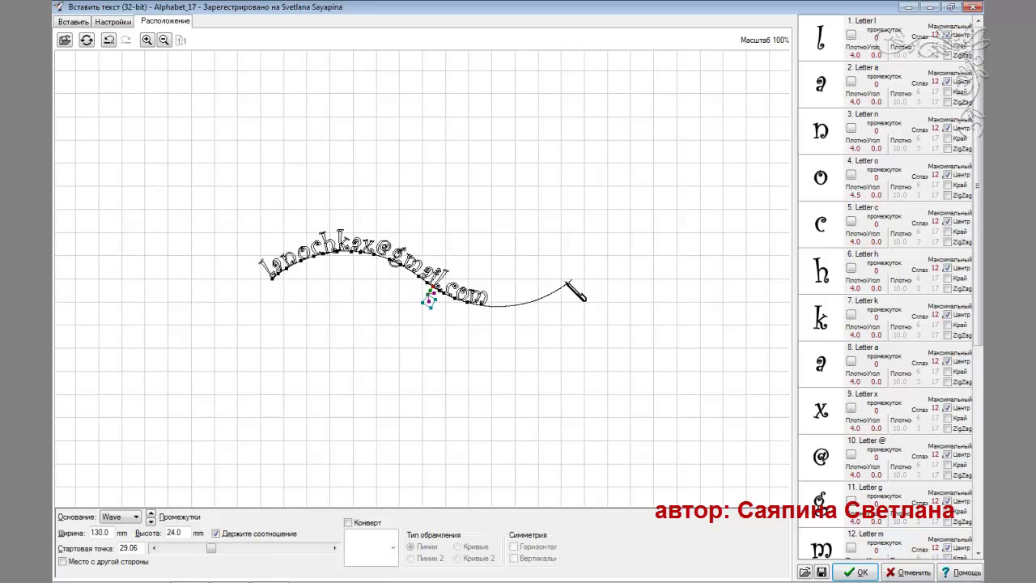
click(137, 517)
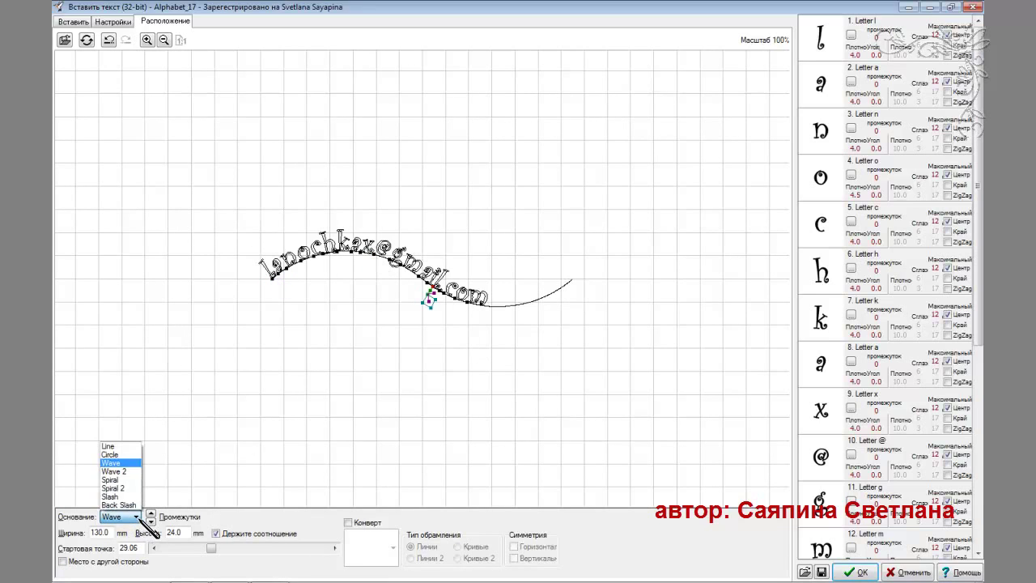
click(123, 477)
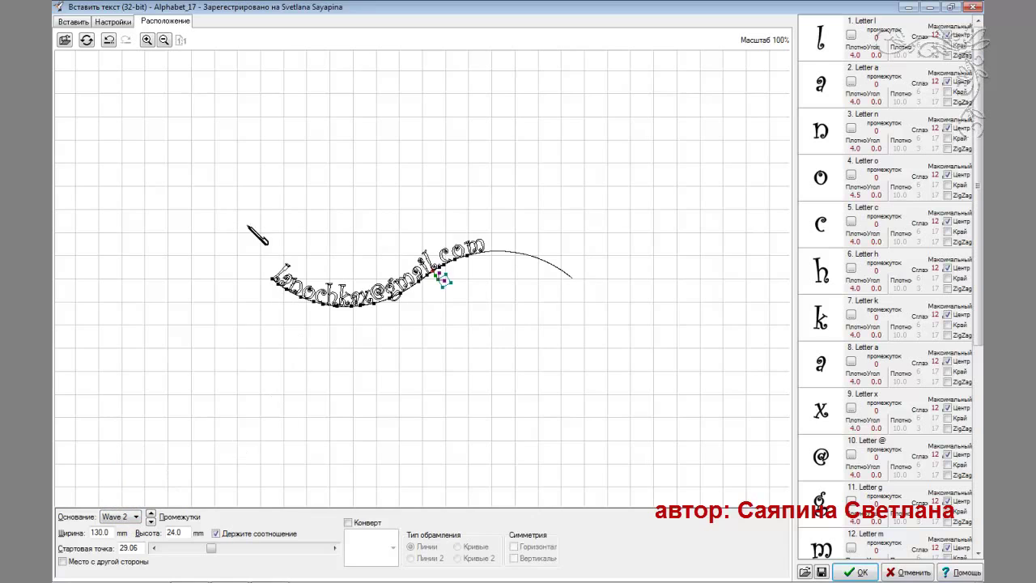
Shift the letter k and the letter a after it slightly forward along the wave to widen their spacing
click(147, 40)
click(147, 40)
click(148, 40)
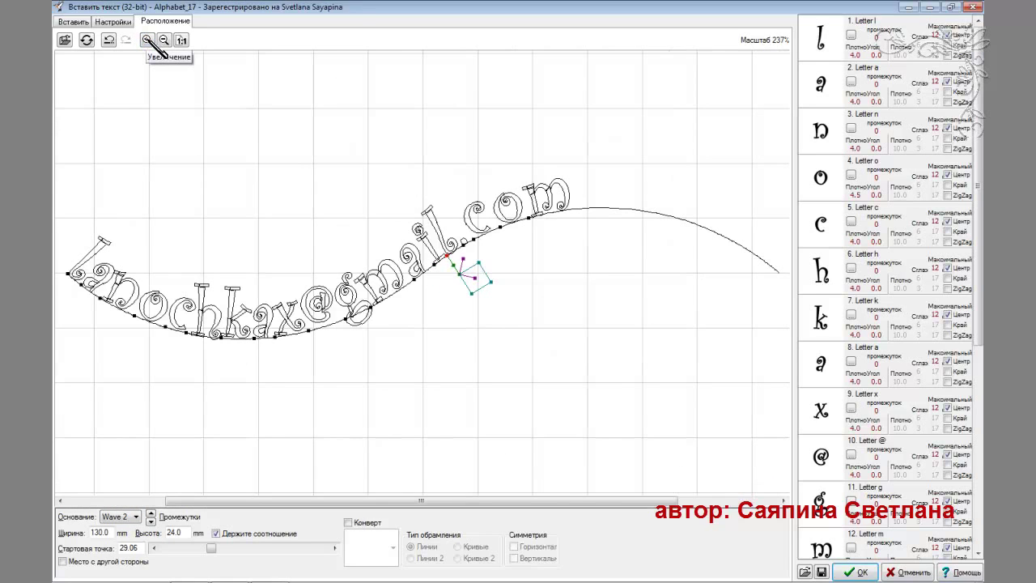
click(148, 41)
click(227, 364)
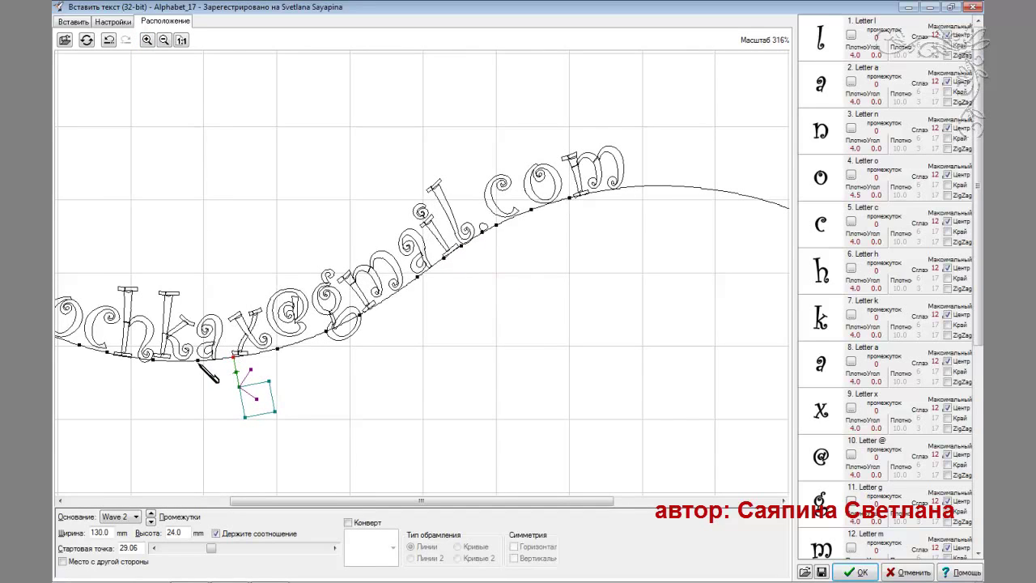
drag(208, 366, 156, 362)
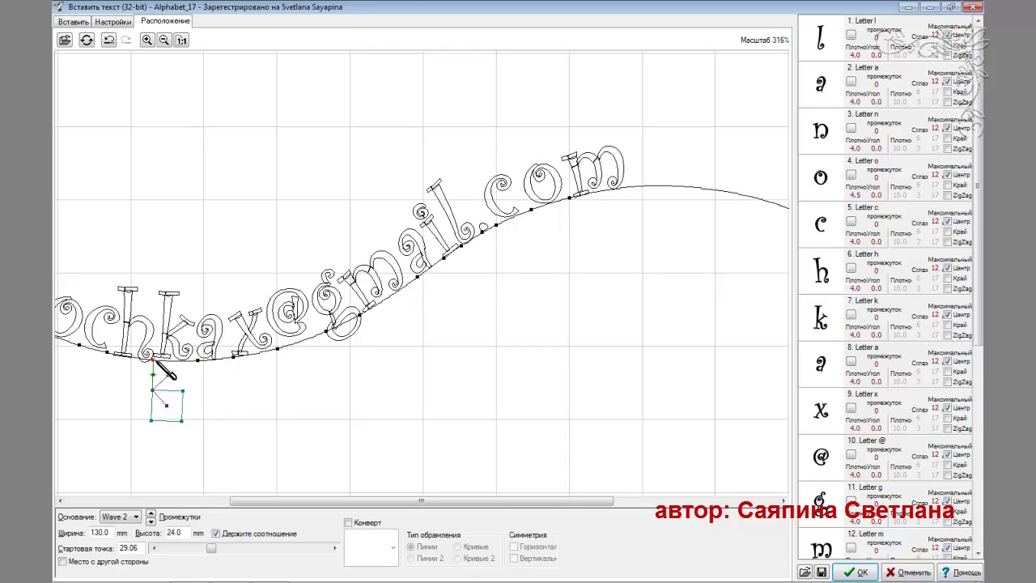
click(209, 365)
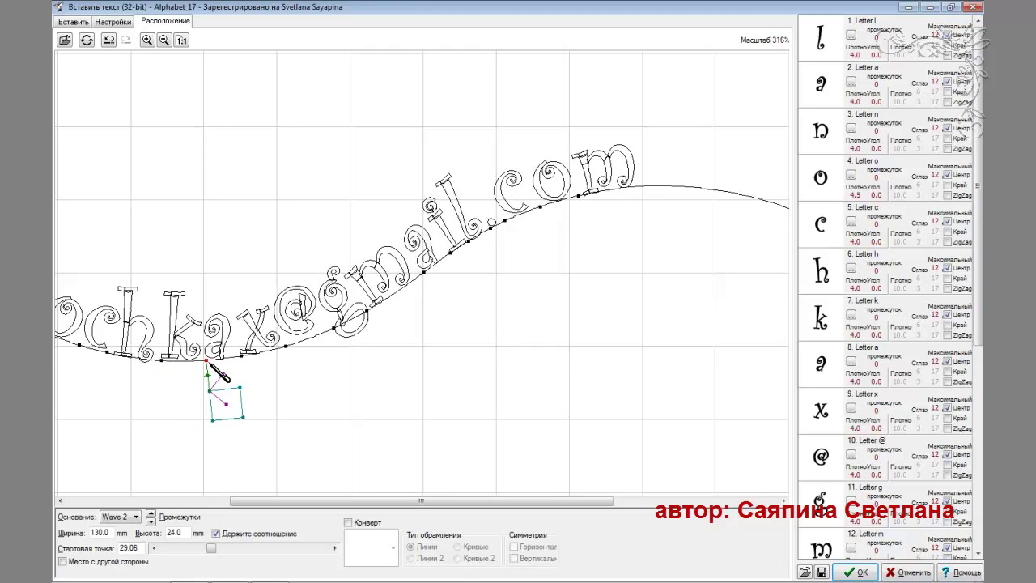
drag(207, 363, 212, 359)
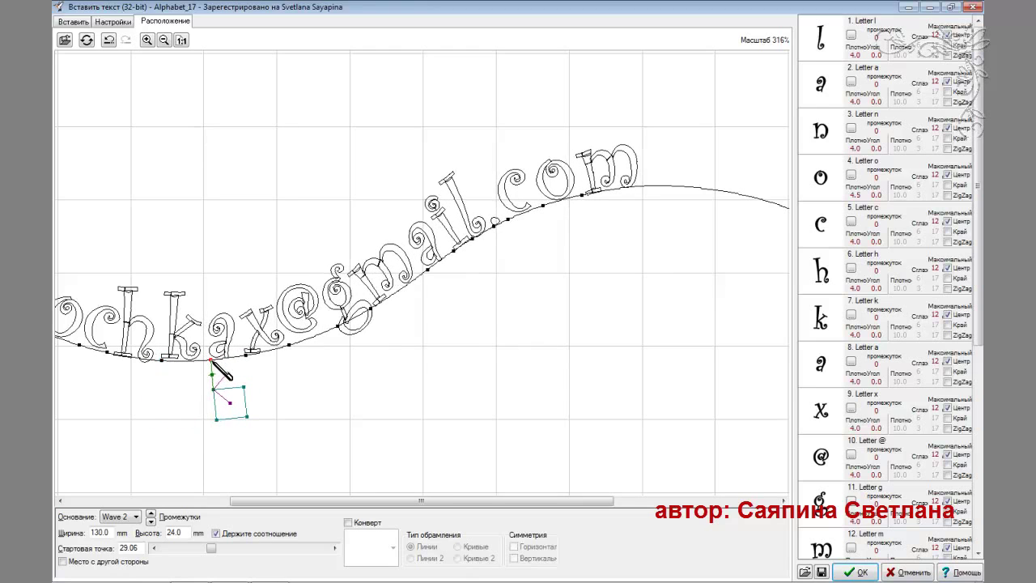
drag(455, 501, 366, 500)
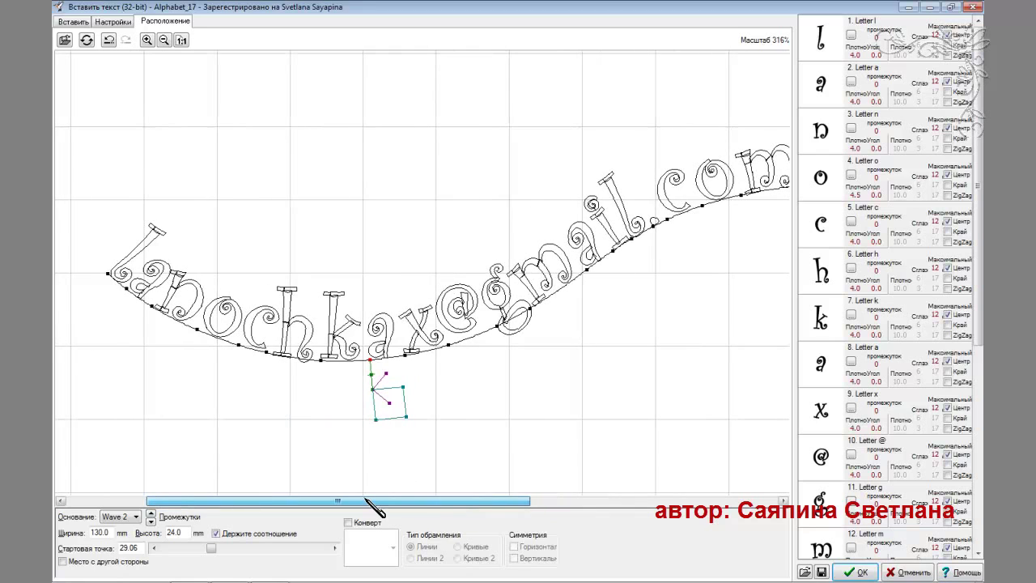
Try laying out the lettering on the Spiral and Spiral 2 baselines
click(136, 516)
click(130, 480)
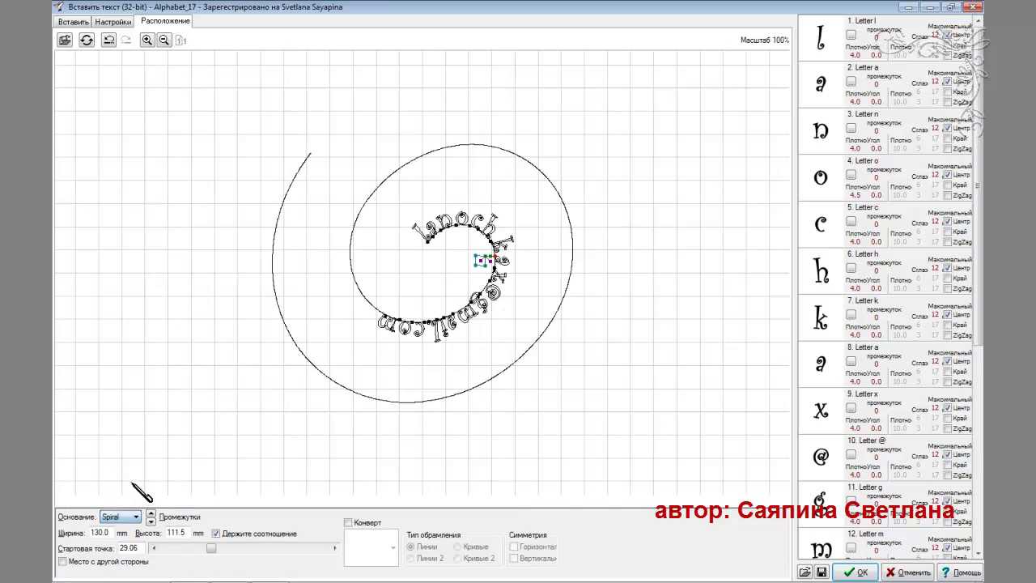
click(136, 517)
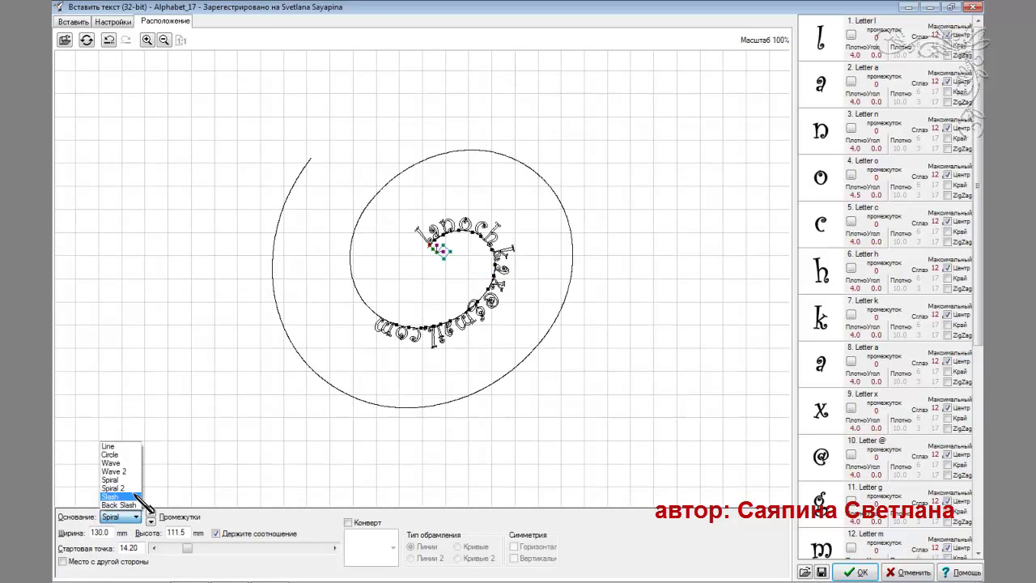
click(133, 491)
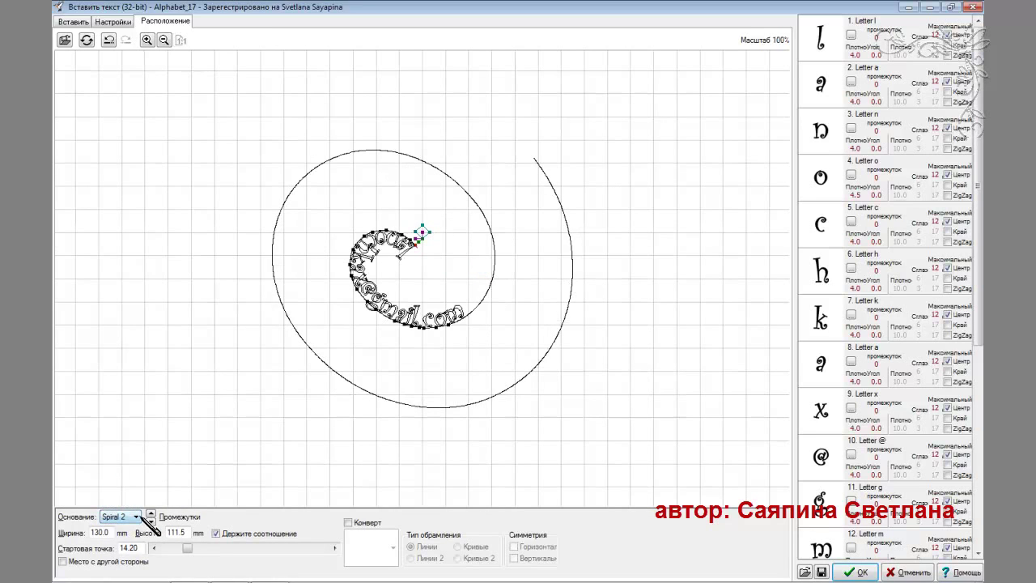
Set the baseline shape to Wave and insert the finished lettering into the embroidery design
click(136, 517)
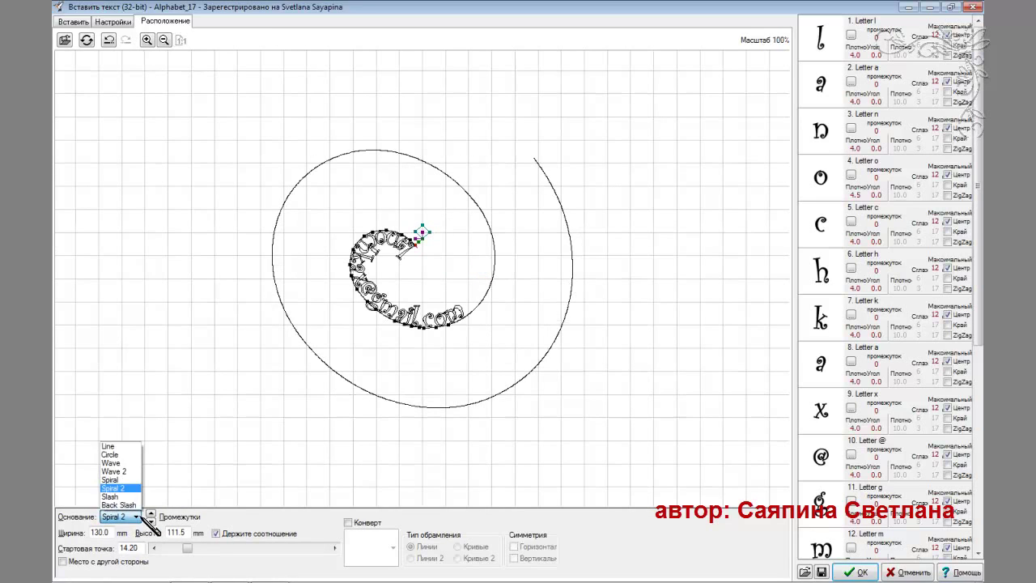
click(128, 464)
click(398, 288)
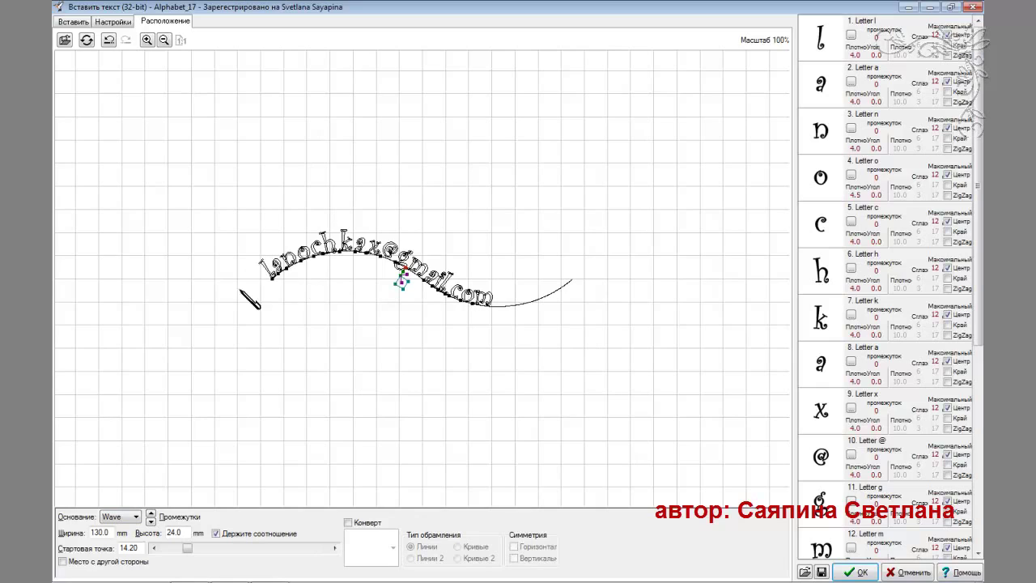
click(277, 282)
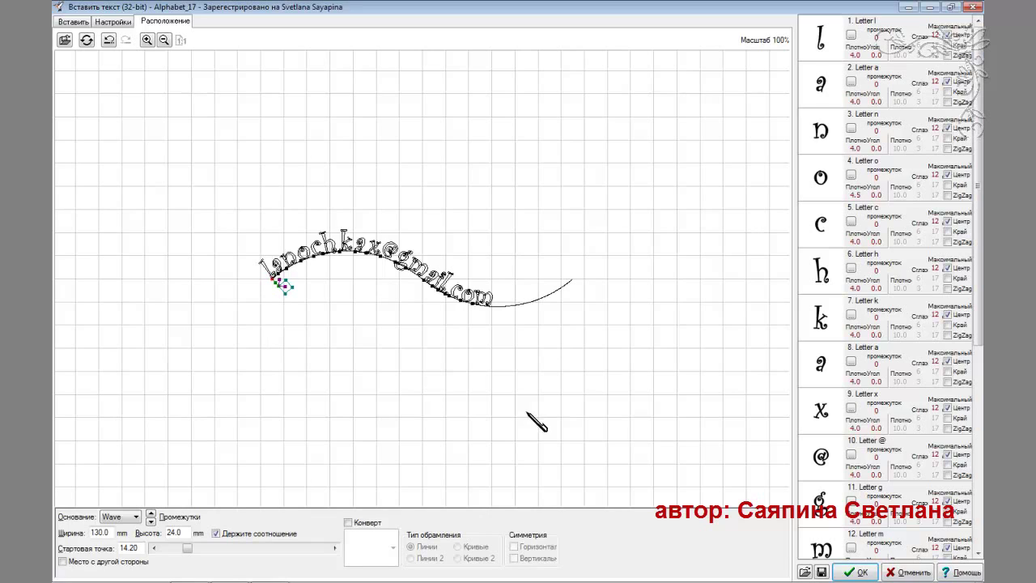
click(857, 572)
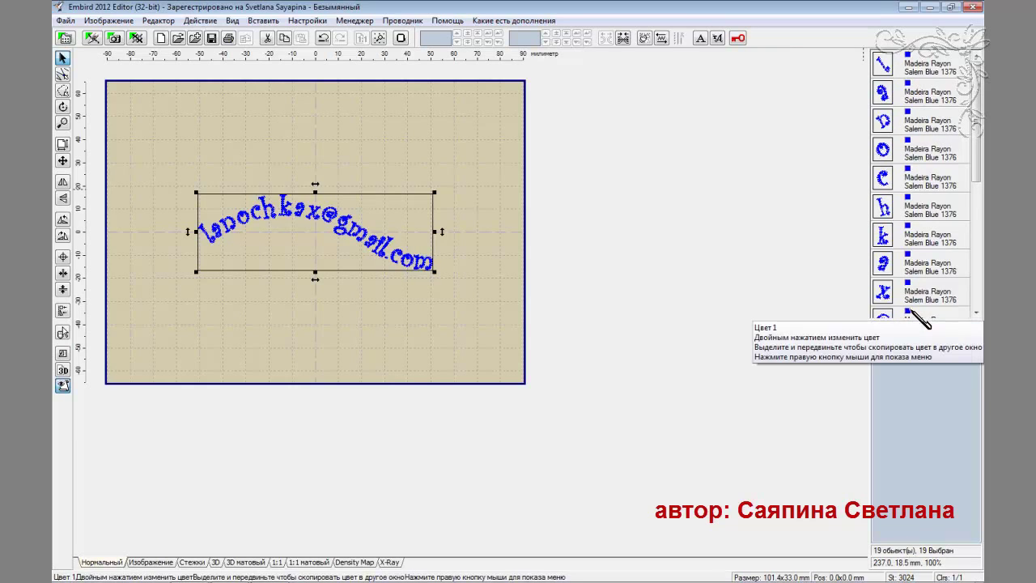
Join the separate letter objects into one object and preview the lettering in the 3D view, returning to the normal view
click(623, 38)
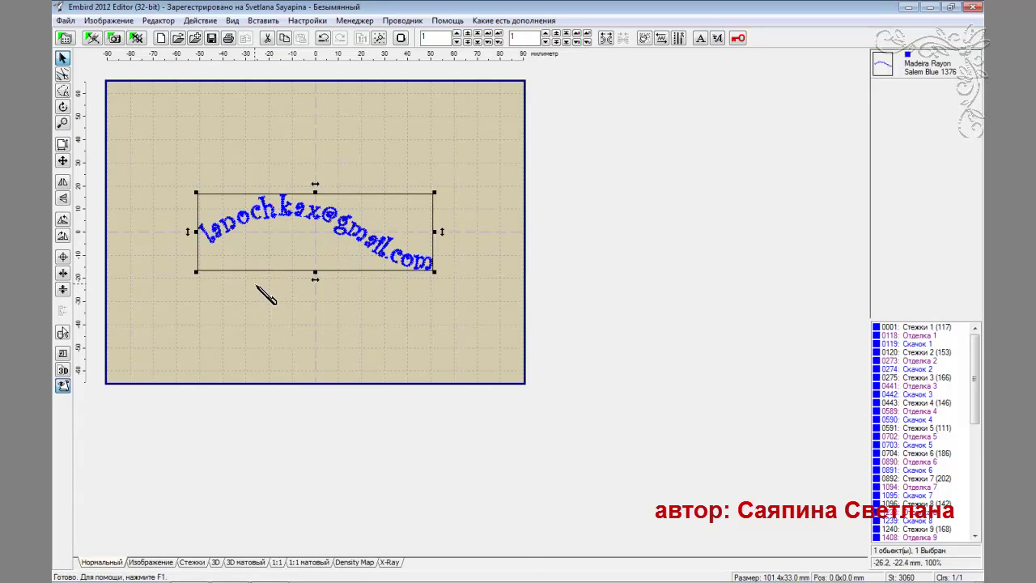
click(216, 562)
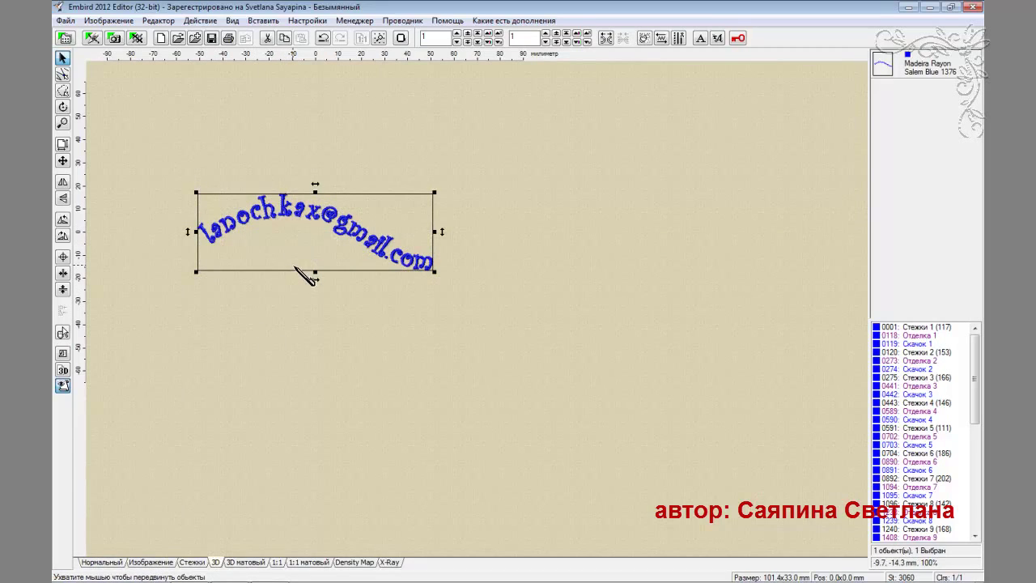
click(113, 561)
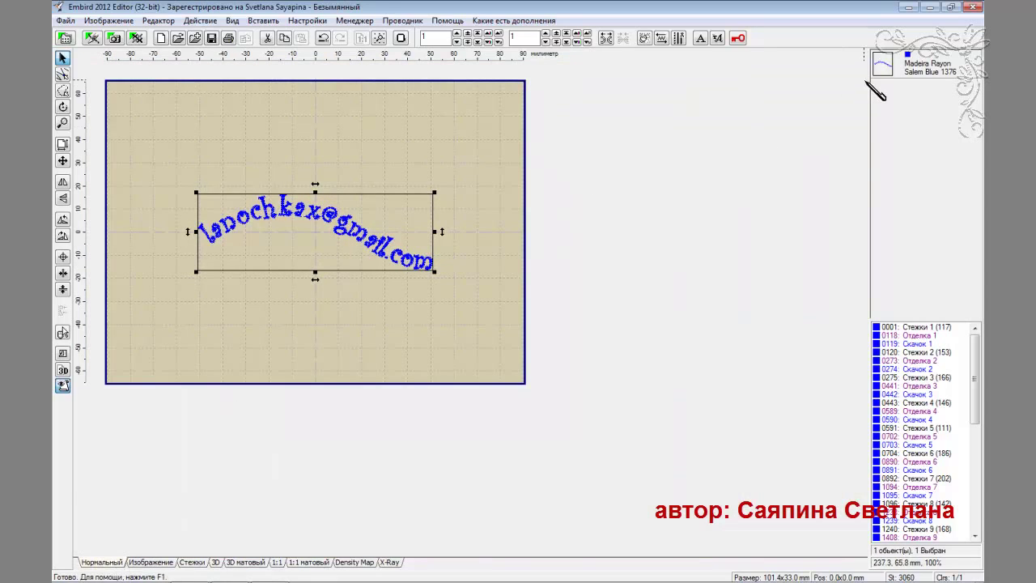
Move the lettering to the lower-left area of the hoop and reopen text insertion for new lettering
drag(287, 225, 204, 318)
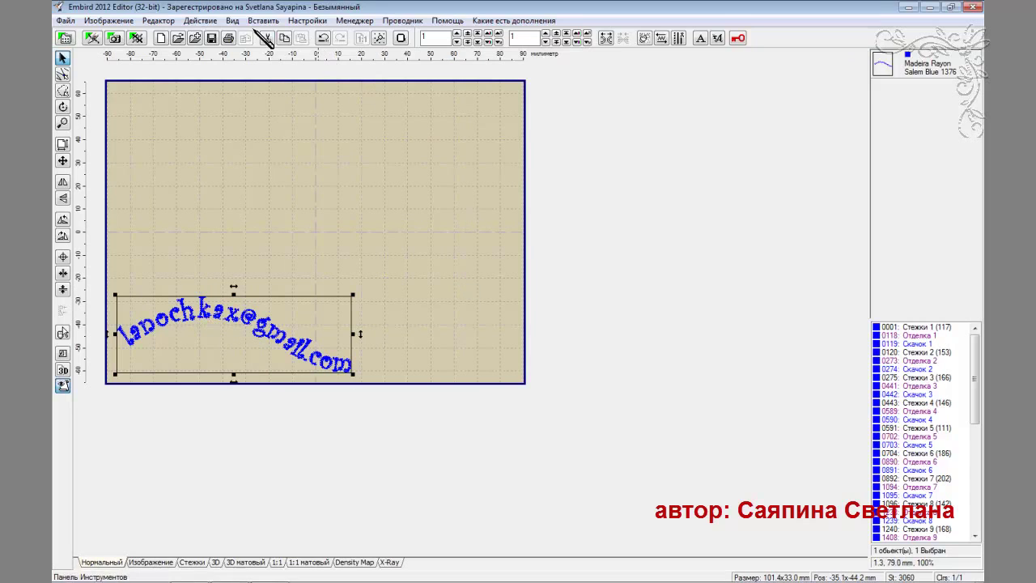
click(718, 40)
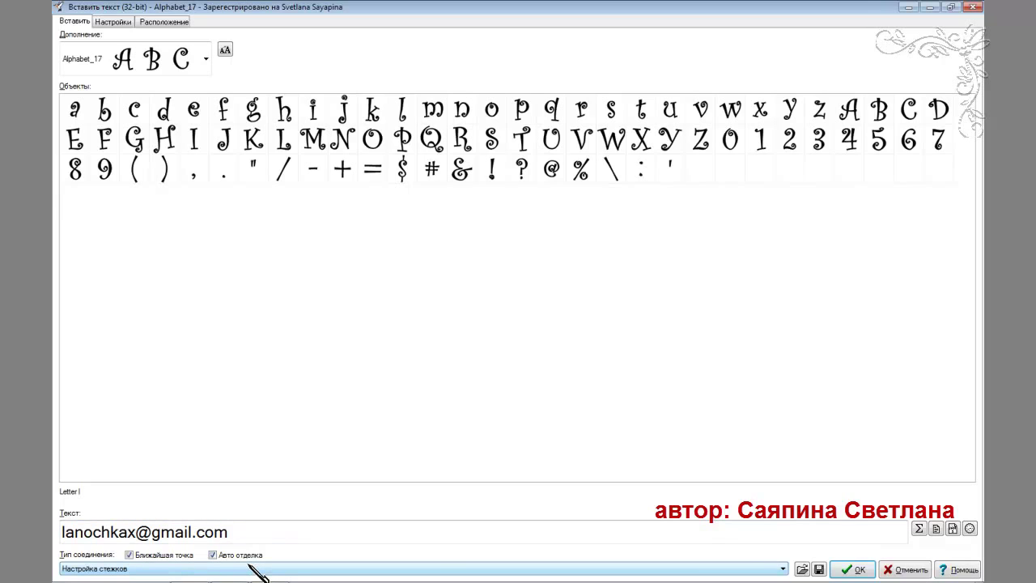
Insert another wave lettering with the connection type Управление стежками (ближайших) and lowercase letters scaled to 150% in width and height
click(250, 567)
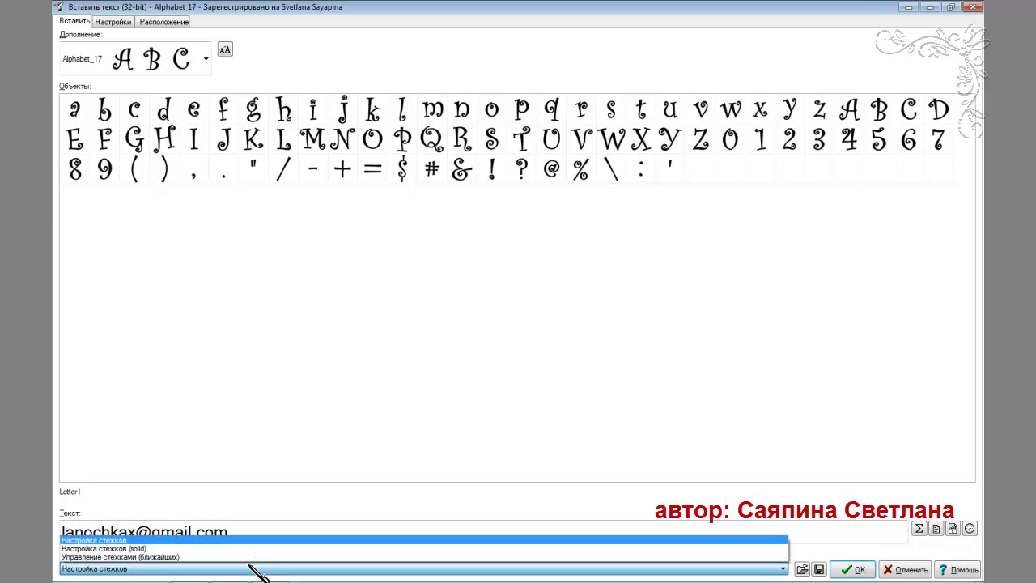
click(175, 557)
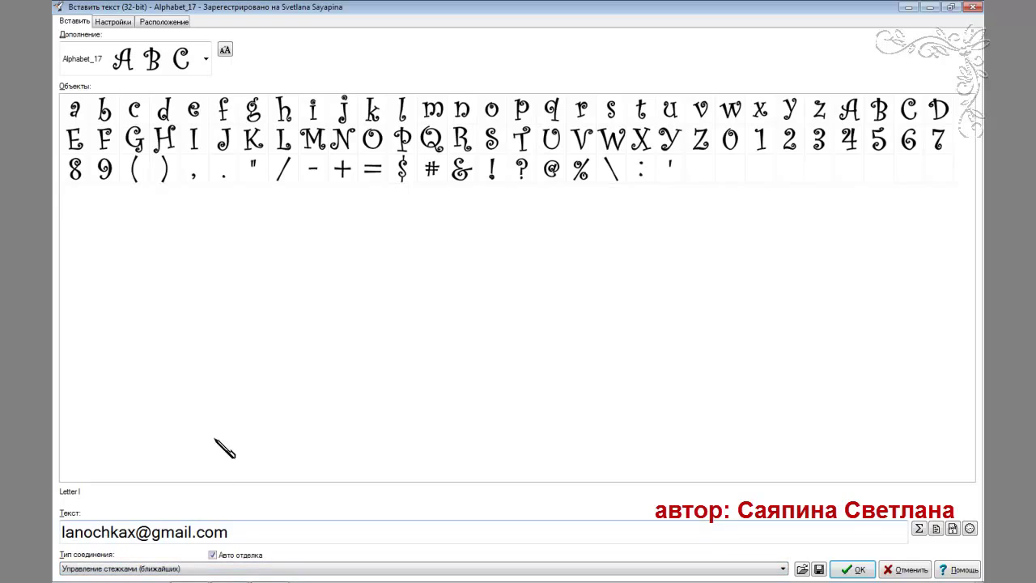
click(225, 50)
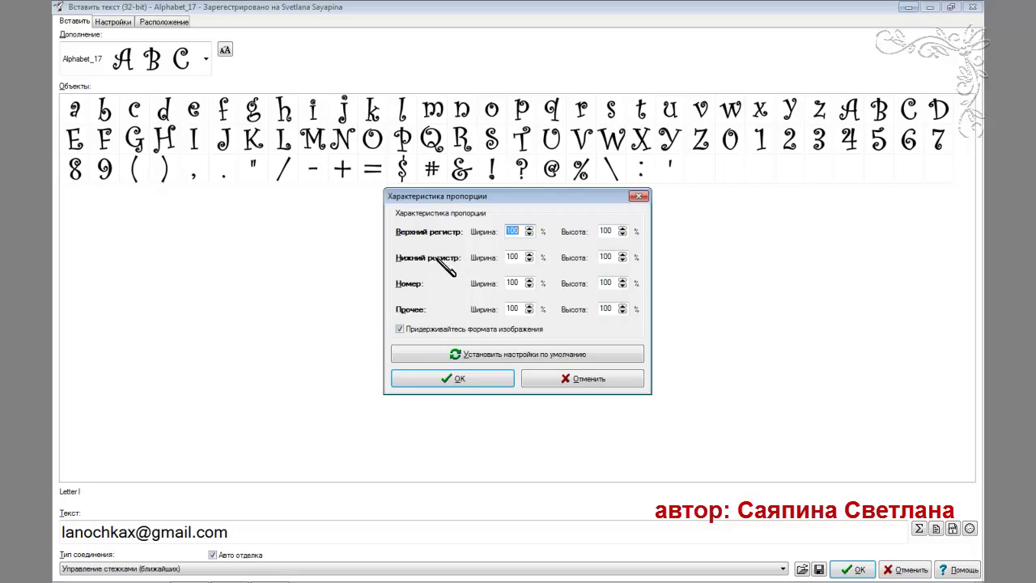
click(509, 257)
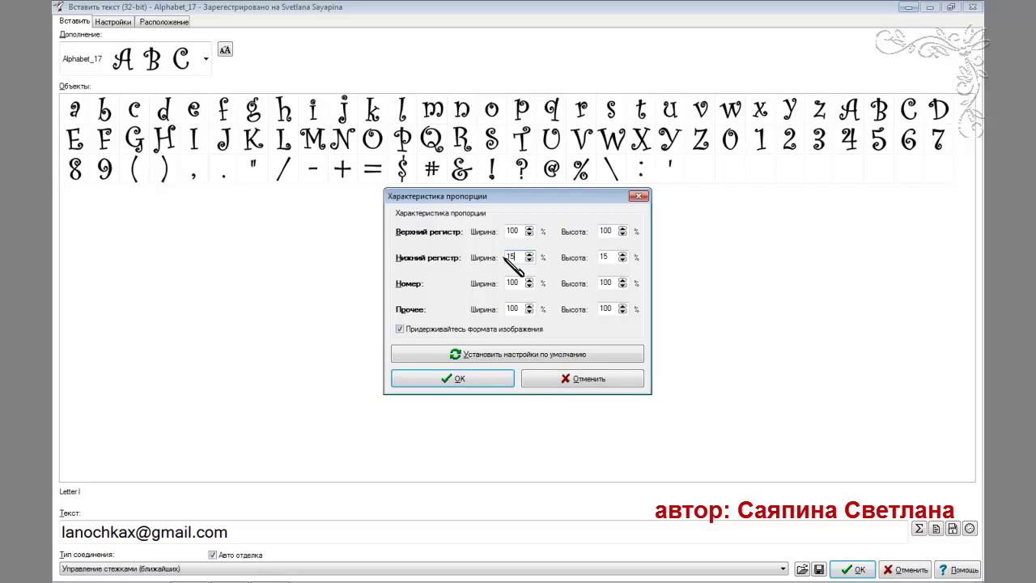
click(483, 379)
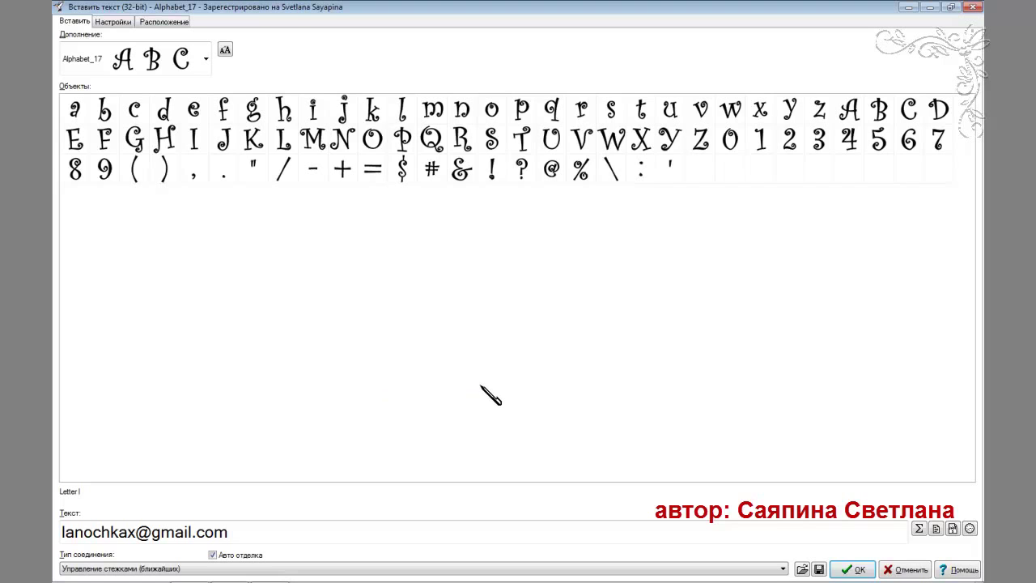
click(854, 569)
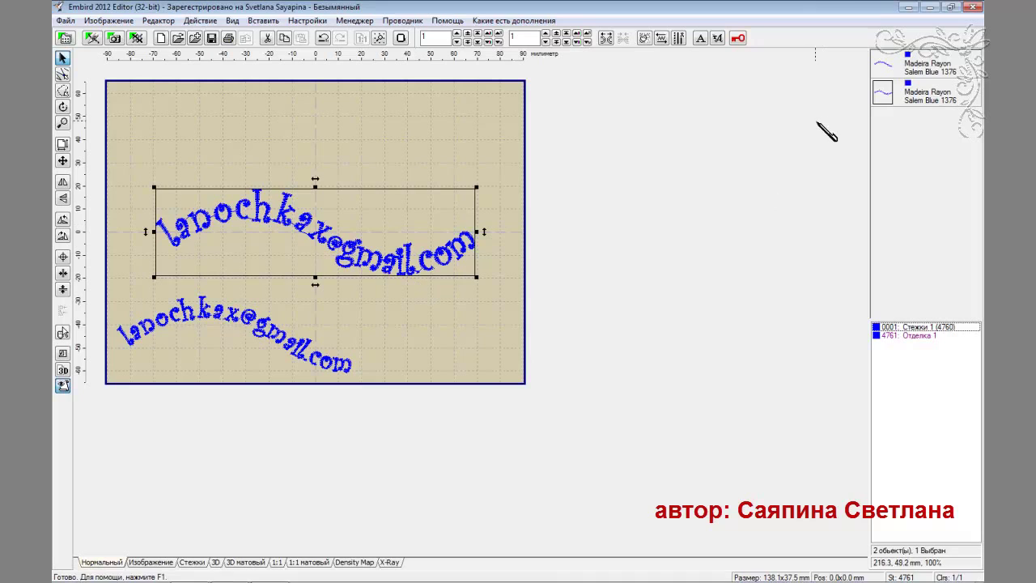
Recolor the newly inserted lettering to a pink-red (223, 32, 99) and move it down and left, above the blue lettering
right_click(923, 96)
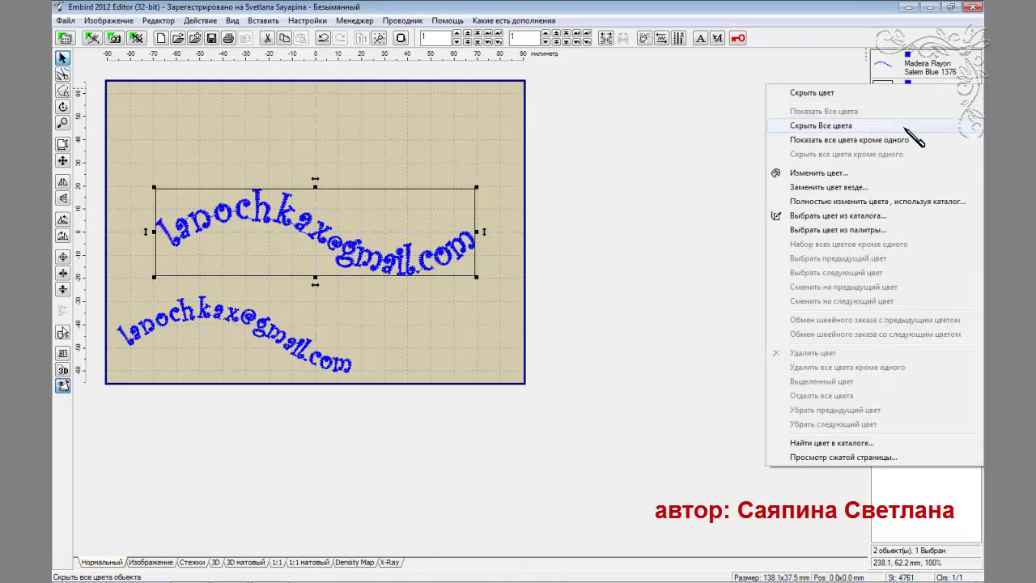
click(889, 173)
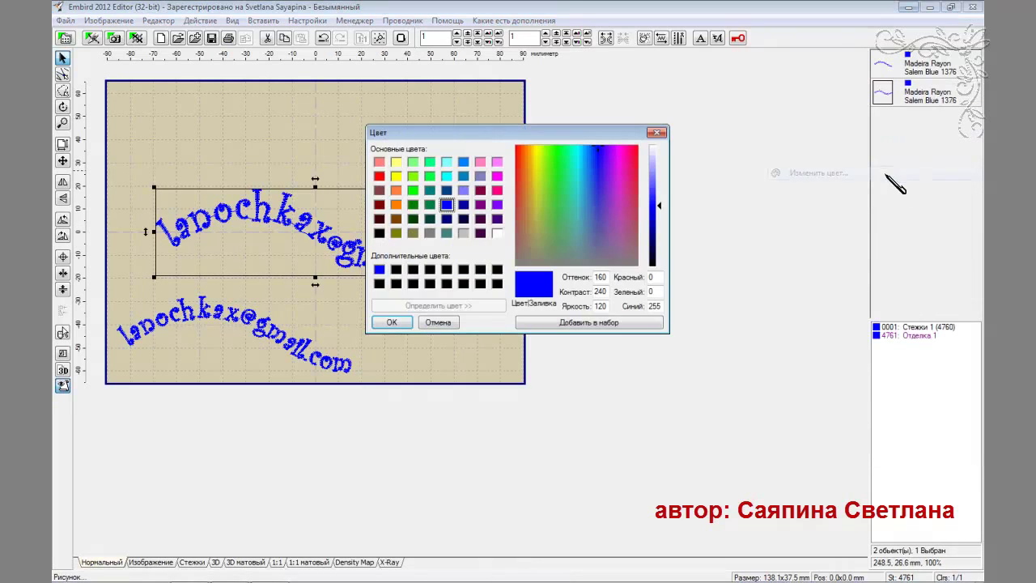
click(632, 176)
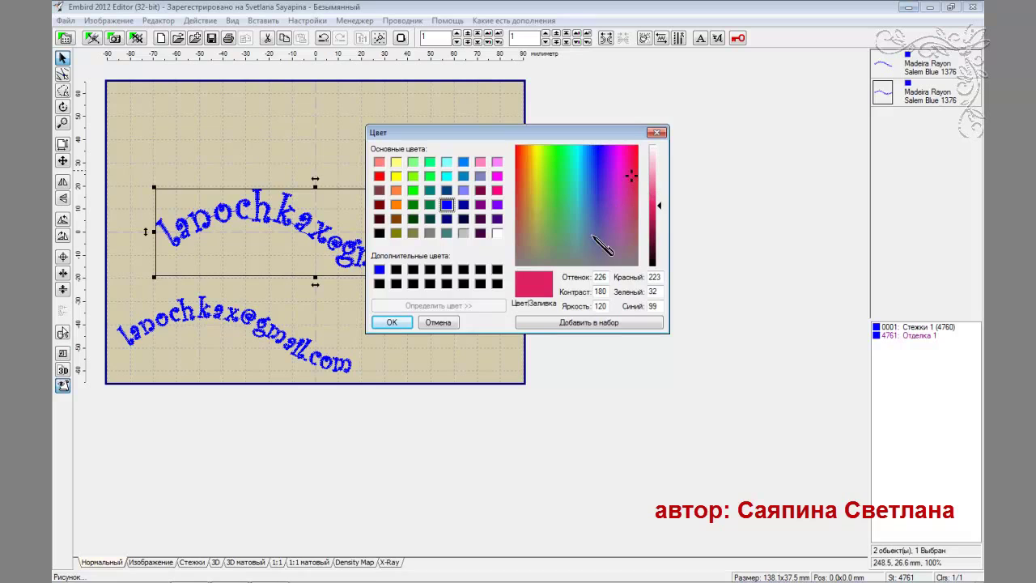
click(392, 322)
drag(364, 264, 342, 285)
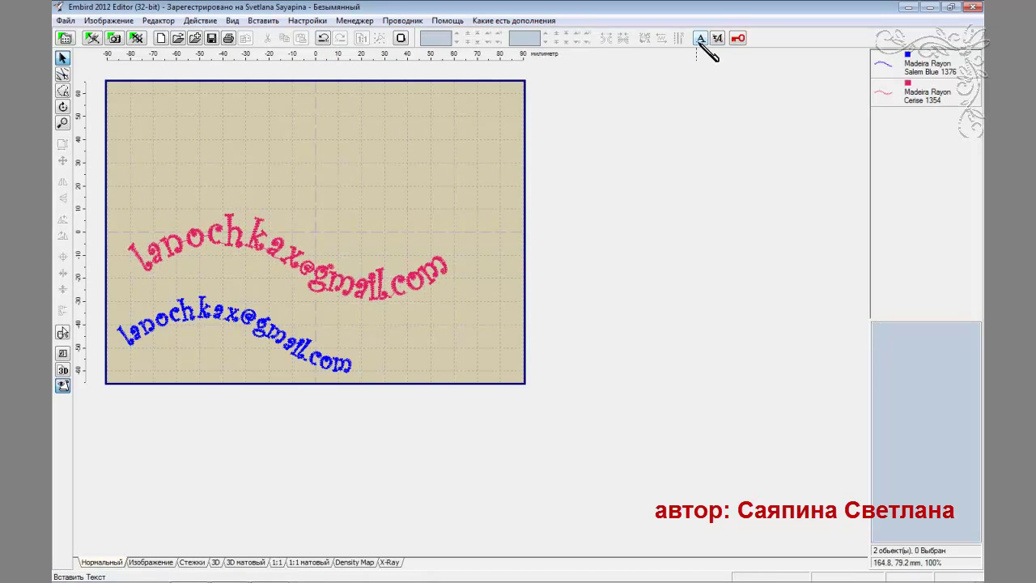
Set up a third lettering without automatic trims, with default letter proportions and a larger overall width
click(701, 38)
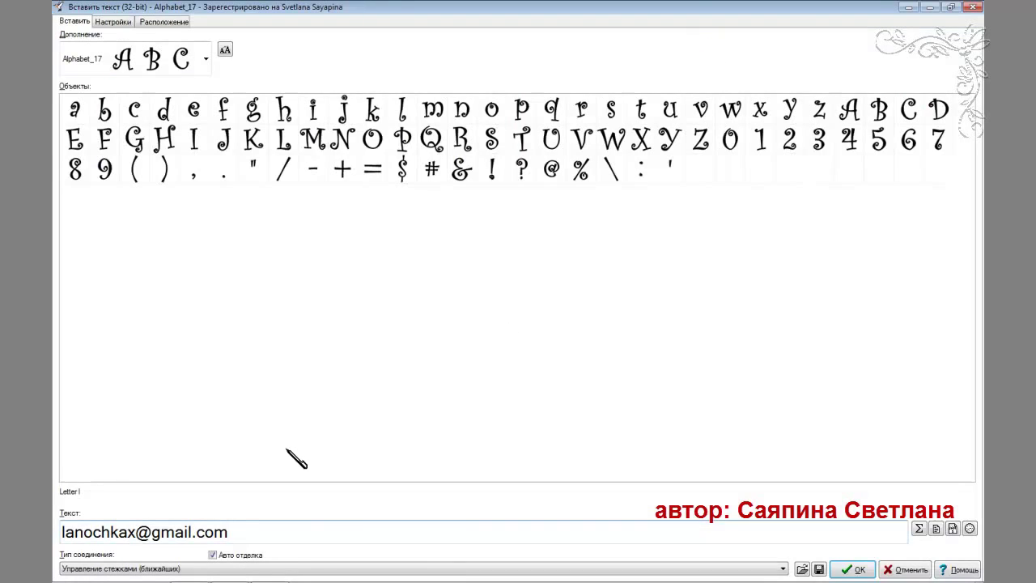
click(213, 555)
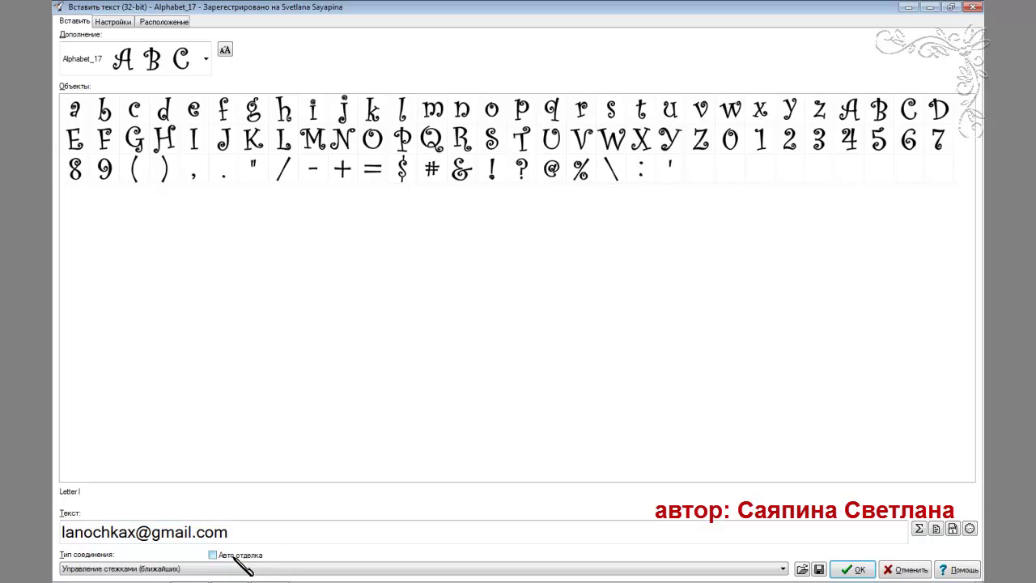
click(225, 51)
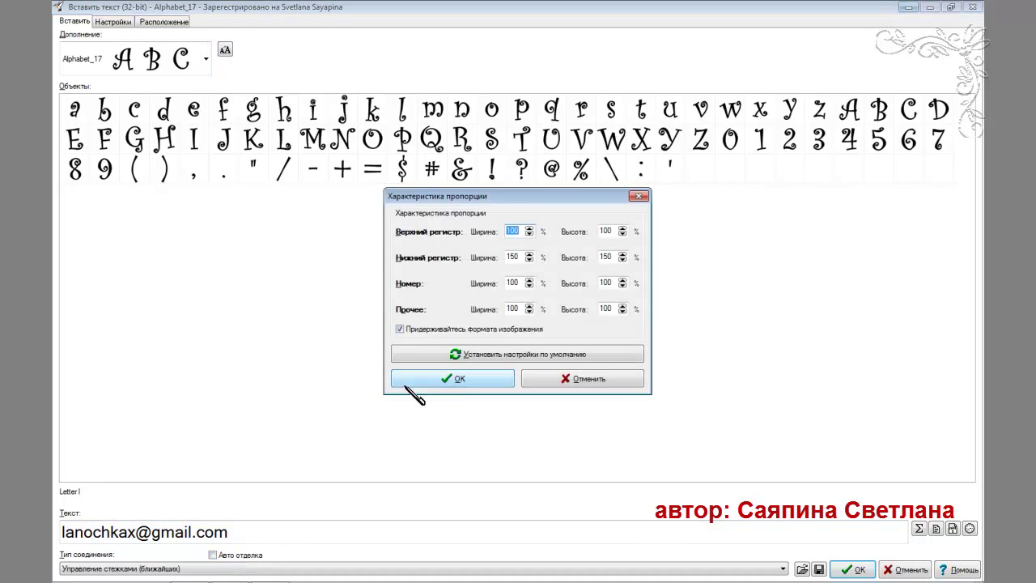
click(442, 356)
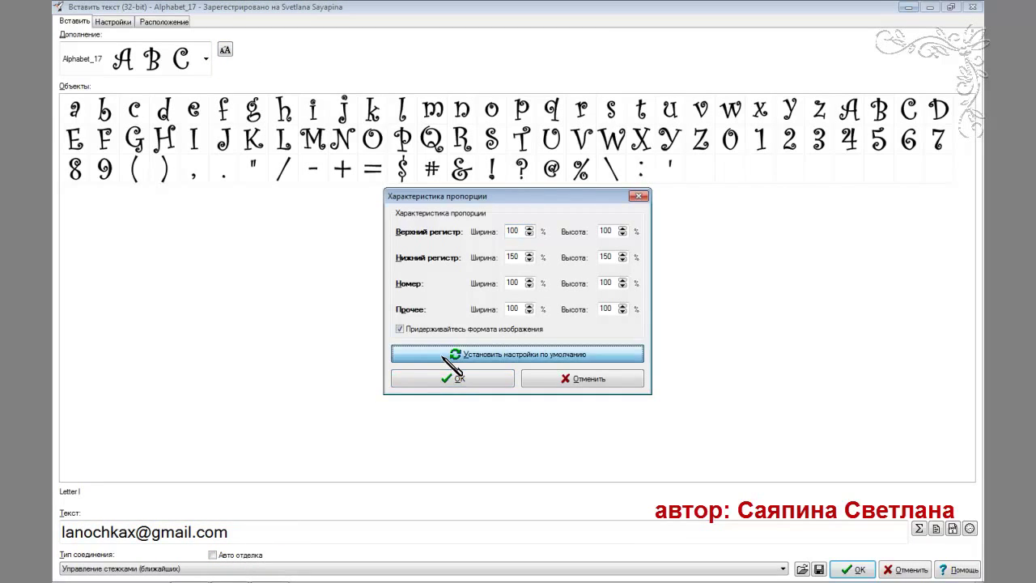
click(454, 380)
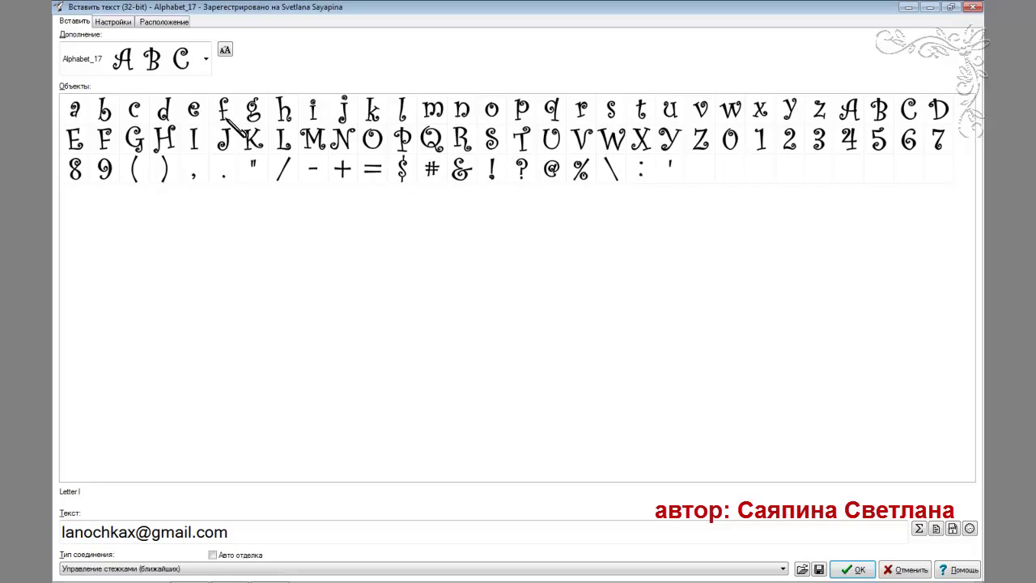
click(120, 23)
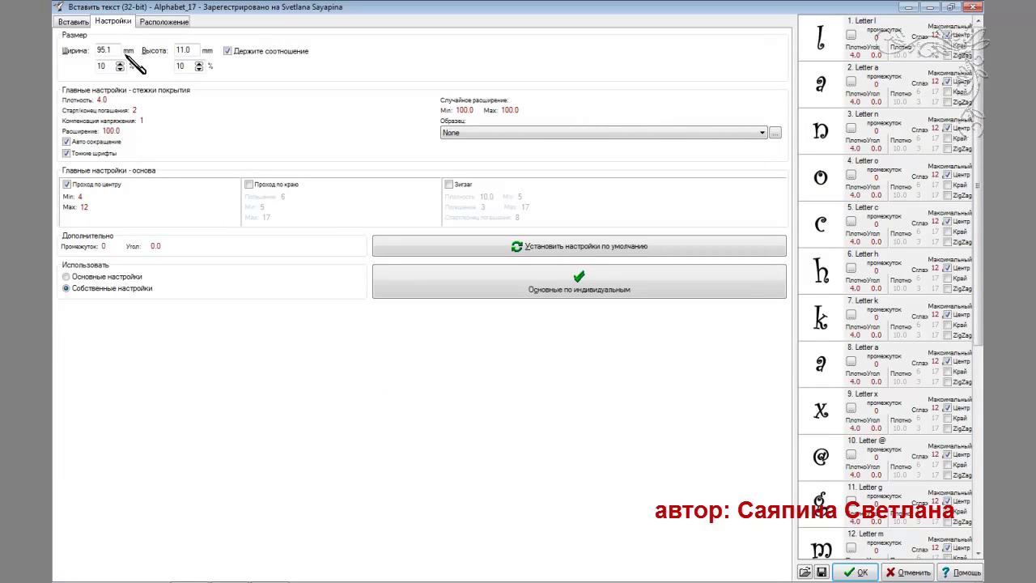
drag(117, 50, 96, 51)
Insert the lettering on the other side of a Circle baseline with starting point 68.00, and preview the design in 3D
click(172, 25)
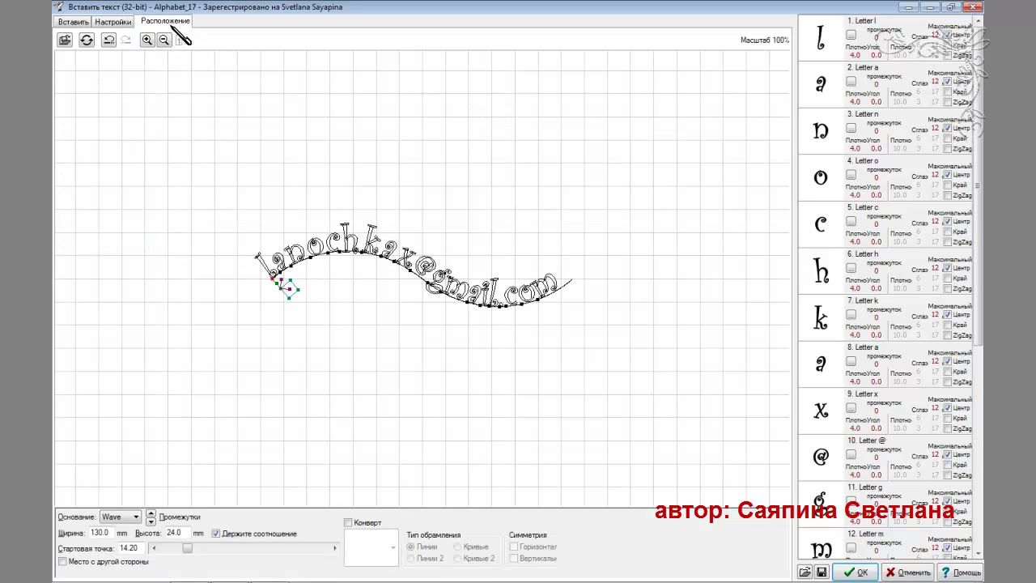
click(136, 516)
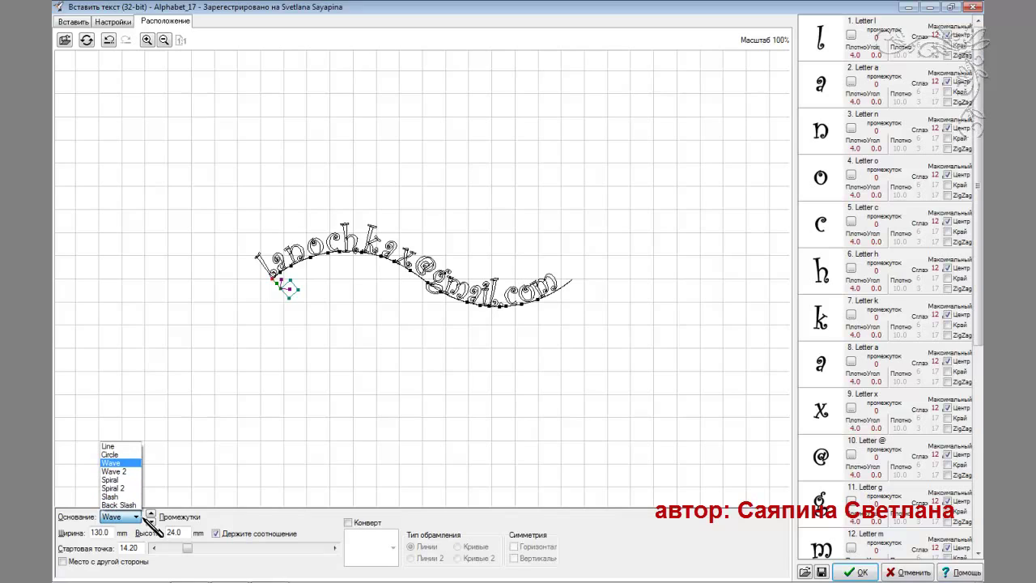
click(124, 455)
click(63, 561)
drag(573, 260, 279, 381)
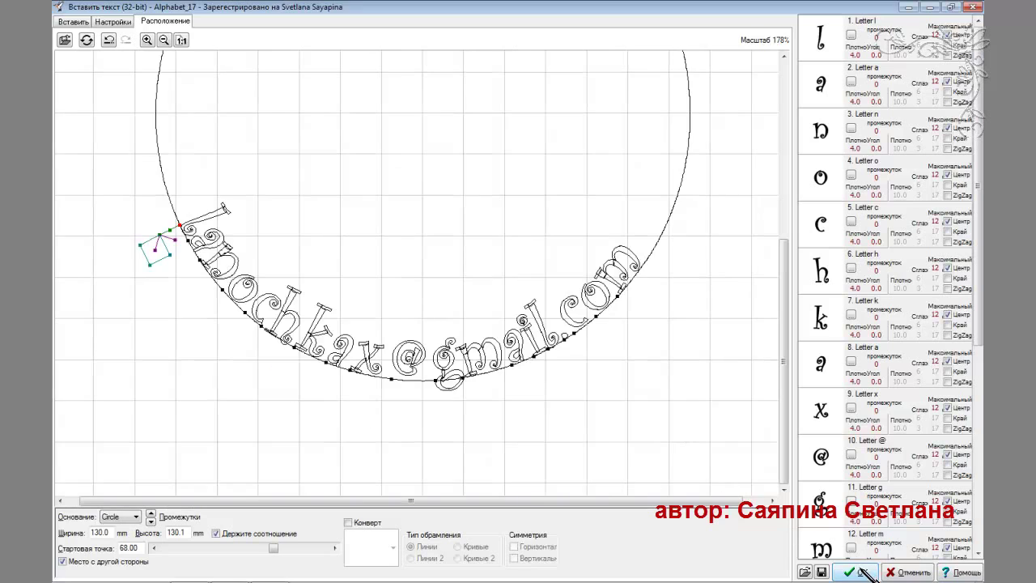
click(856, 572)
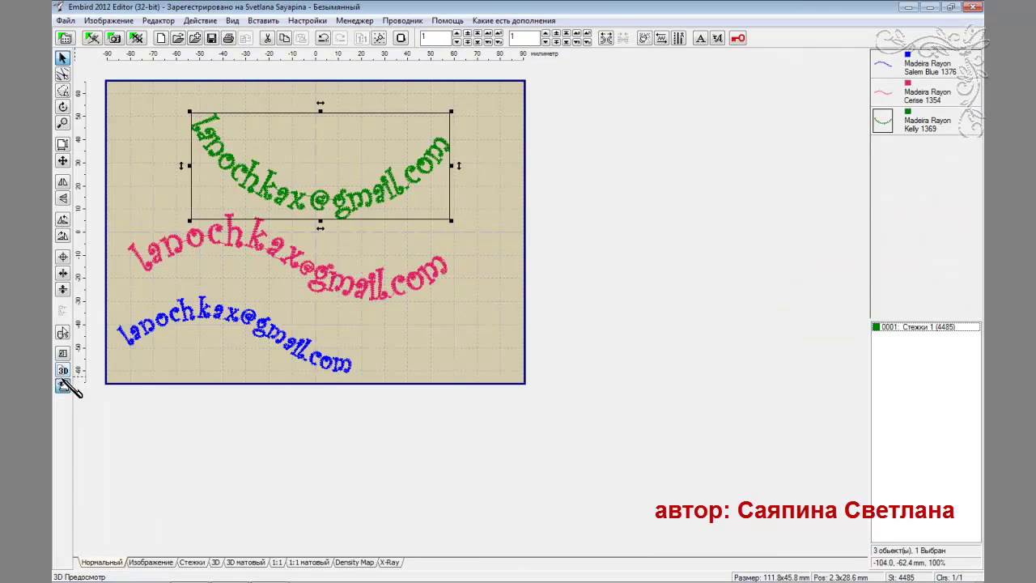
click(72, 382)
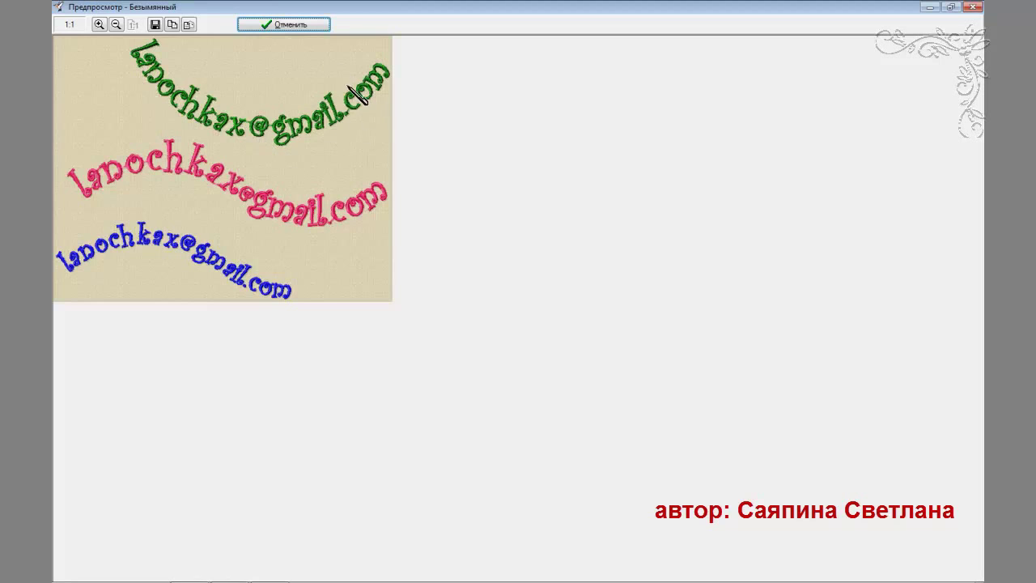
click(315, 24)
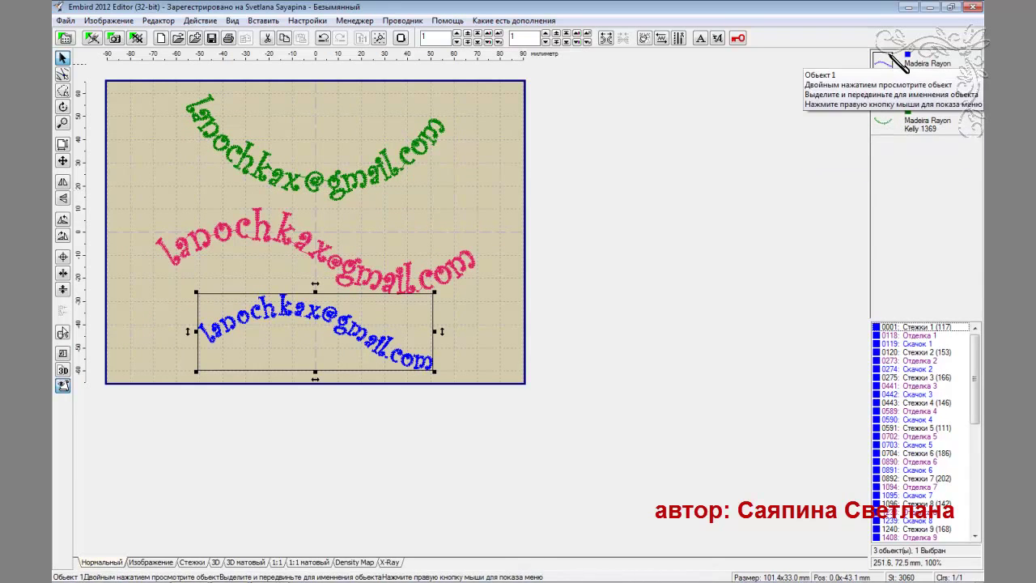
Delete the blue and green letterings and center the remaining pink lettering in the hoop
key(Delete)
click(888, 122)
key(Delete)
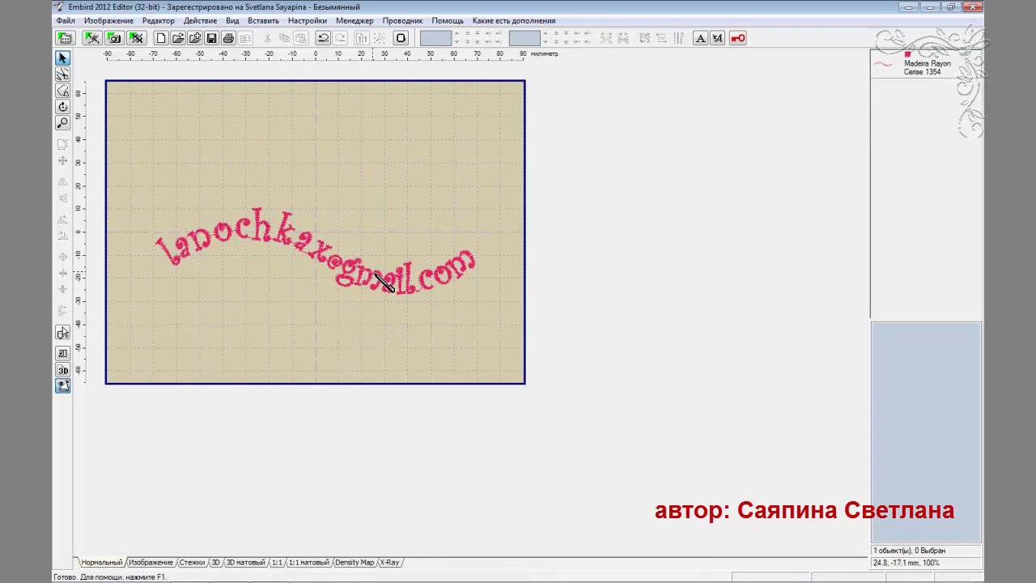
click(263, 306)
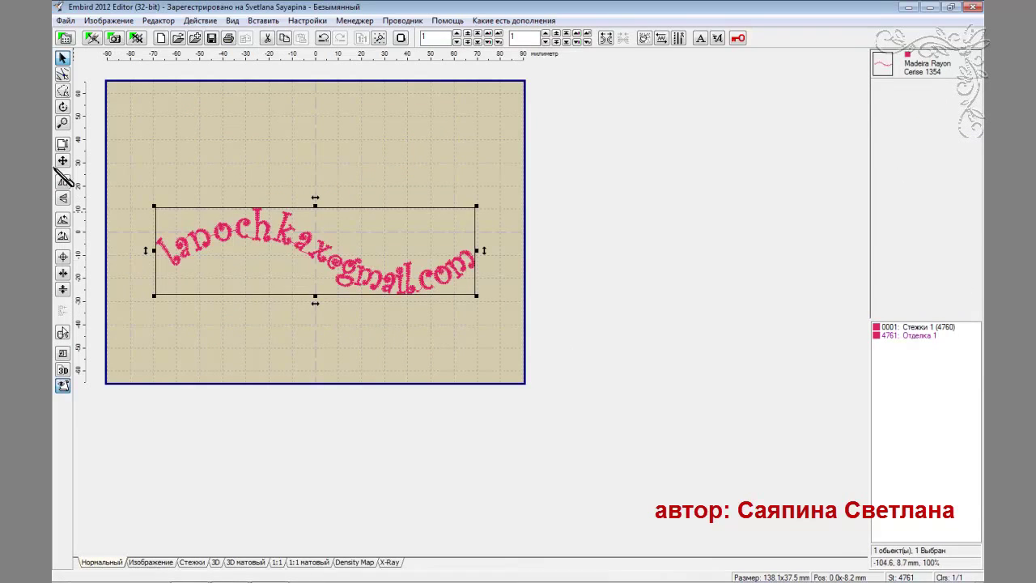
click(64, 256)
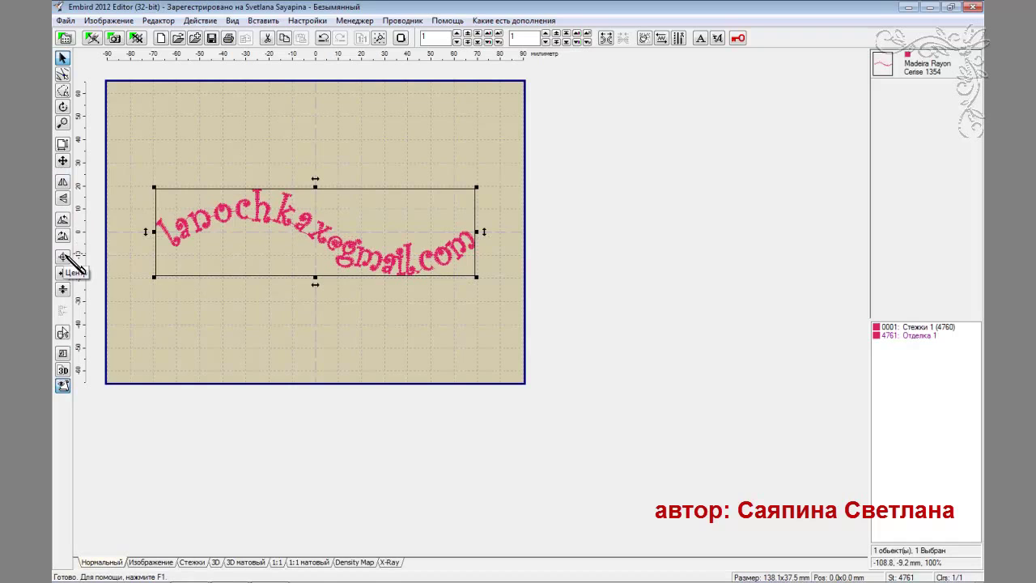
Save the design in PES format to a new Documents folder named мои работы, with the format version dependent on hoop size
click(67, 21)
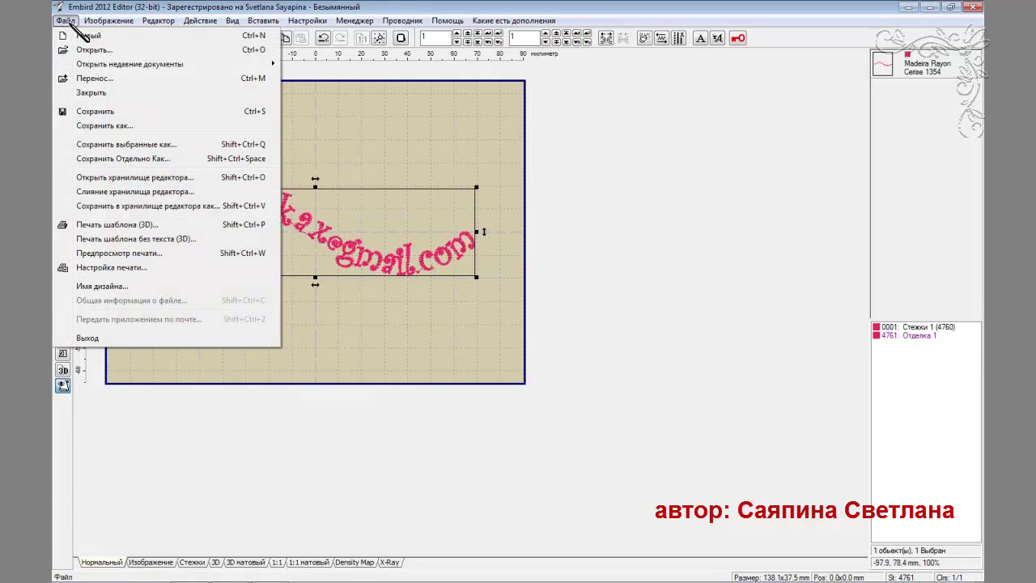
click(104, 126)
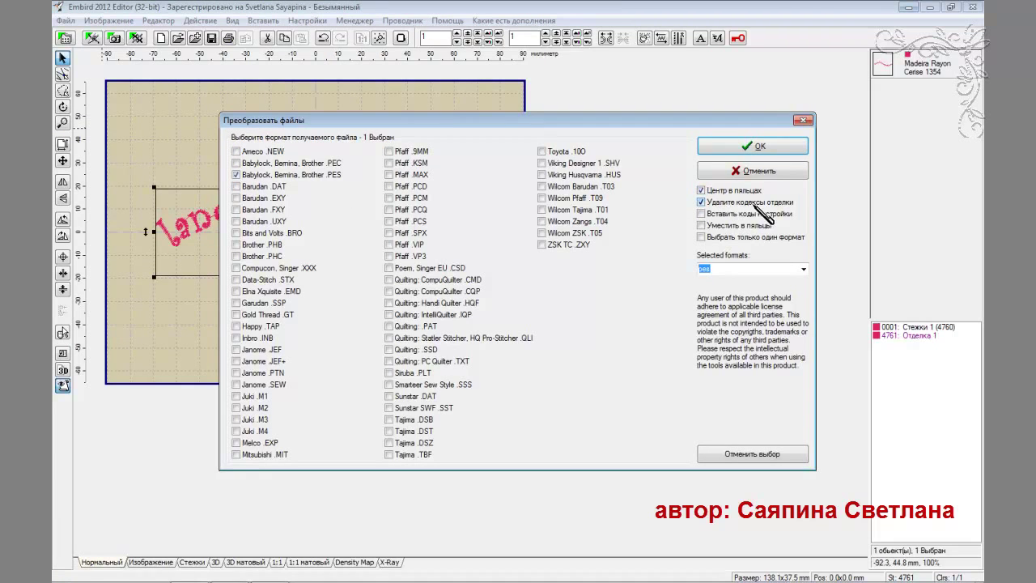
click(735, 151)
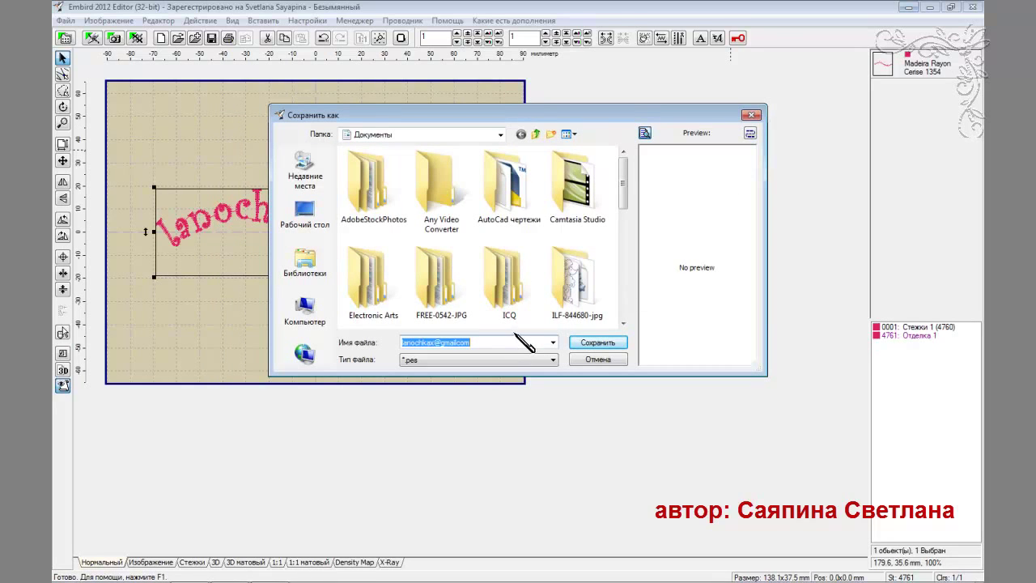
click(551, 134)
text(vib)
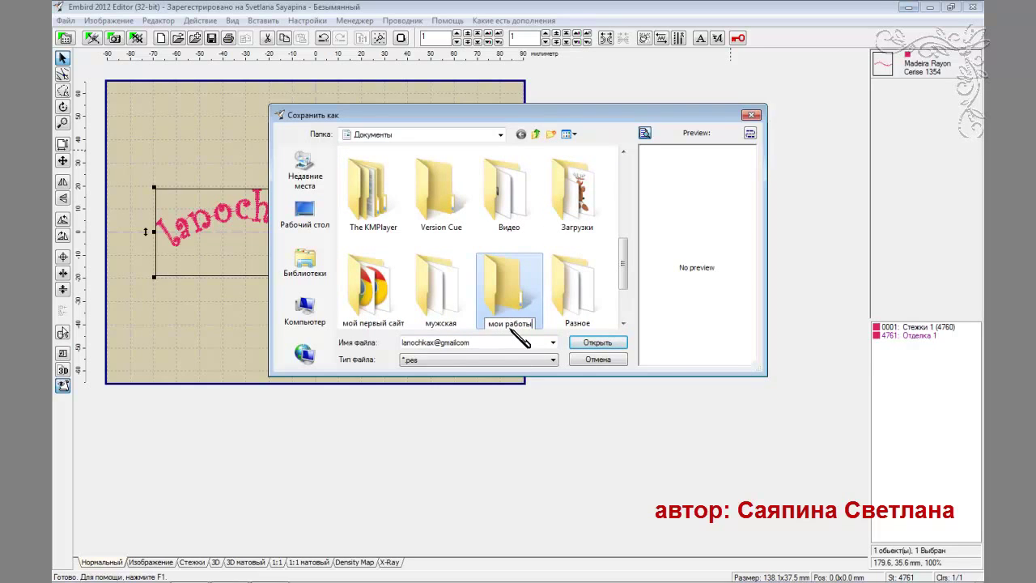
click(605, 343)
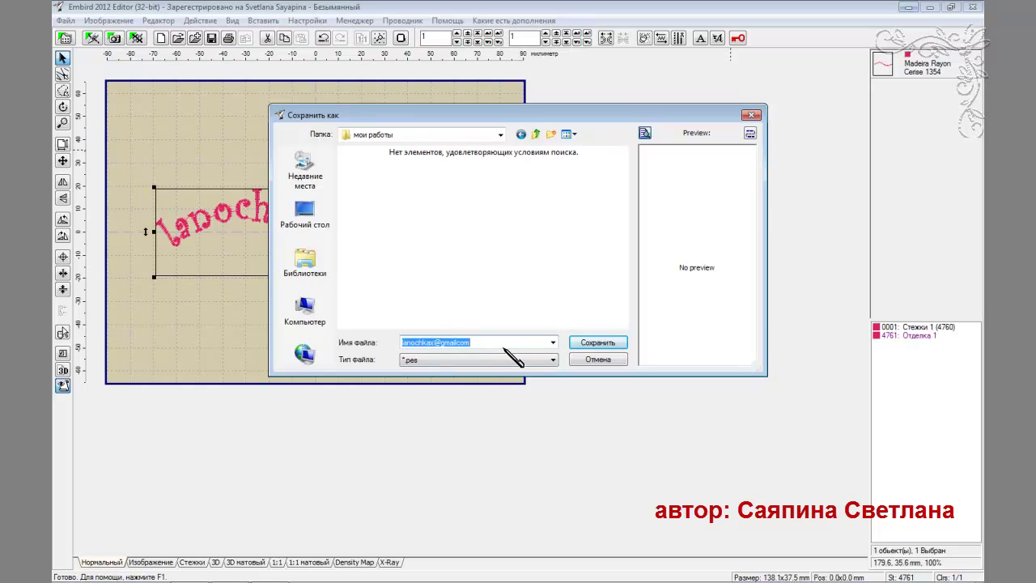
click(603, 348)
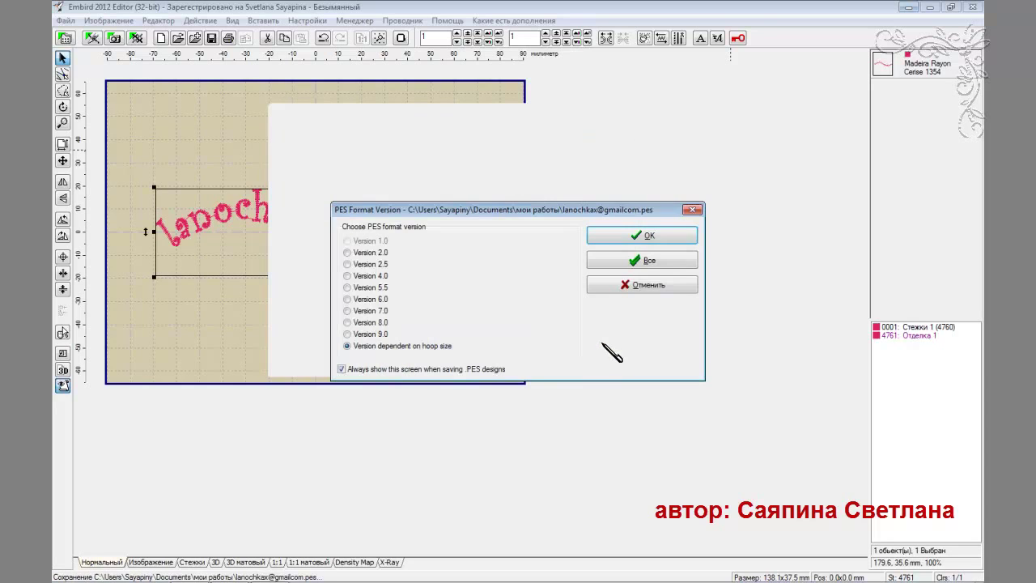
click(666, 236)
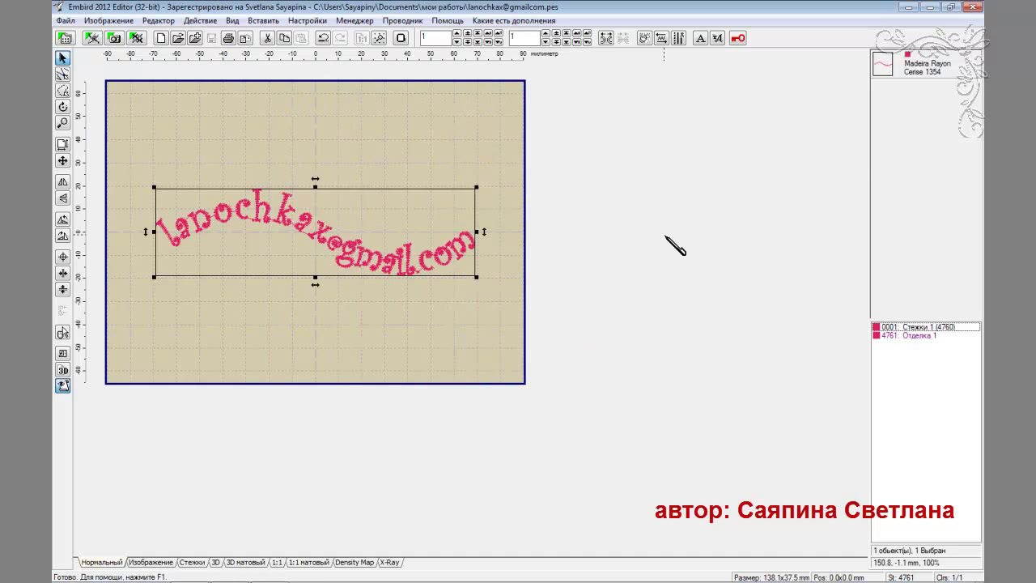
Close the Editor and check the saved PES file's design information in Embird Manager
click(973, 7)
mouse_move(235, 317)
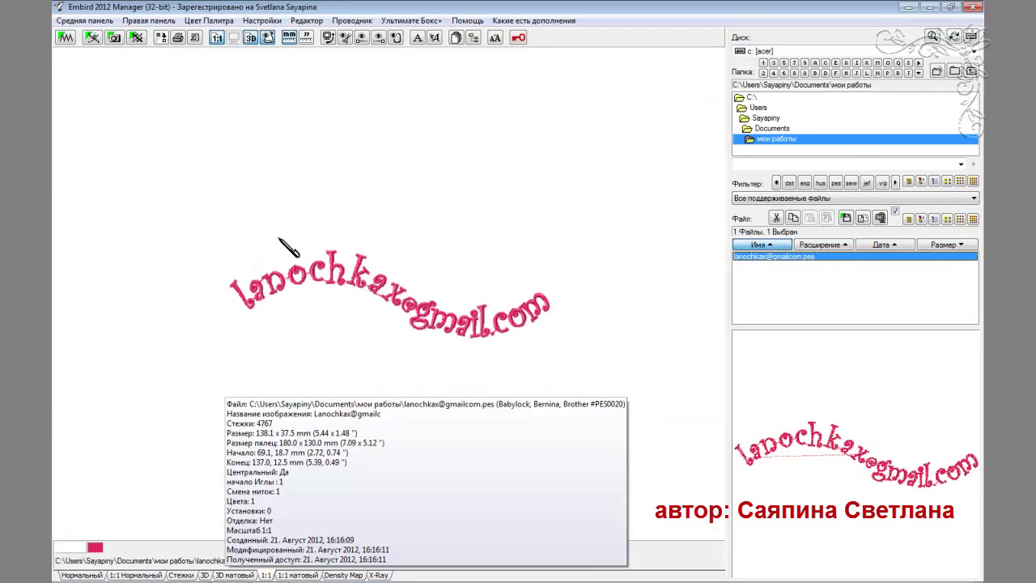